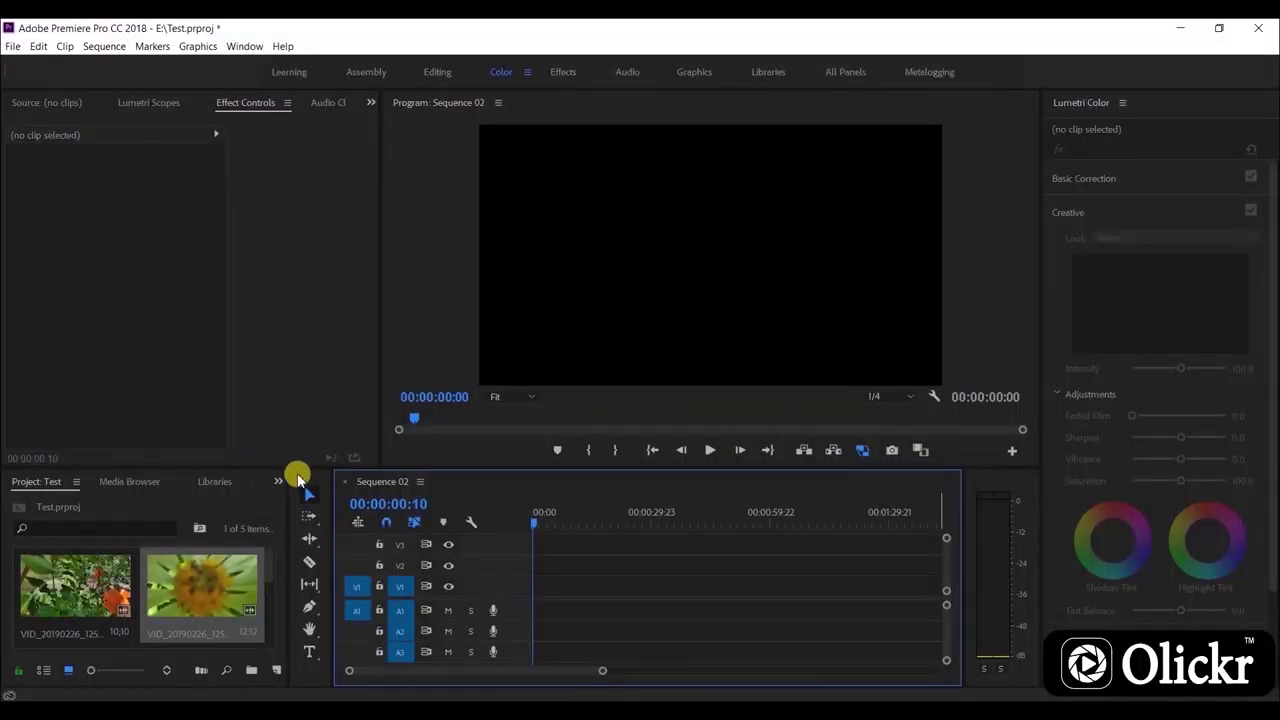
Make the project and timeline panels taller and place the sunflower clip in Sequence 02, keeping existing settings.
{"action": "left_click_drag", "start_coordinate": [290, 466], "coordinate": [300, 405]}
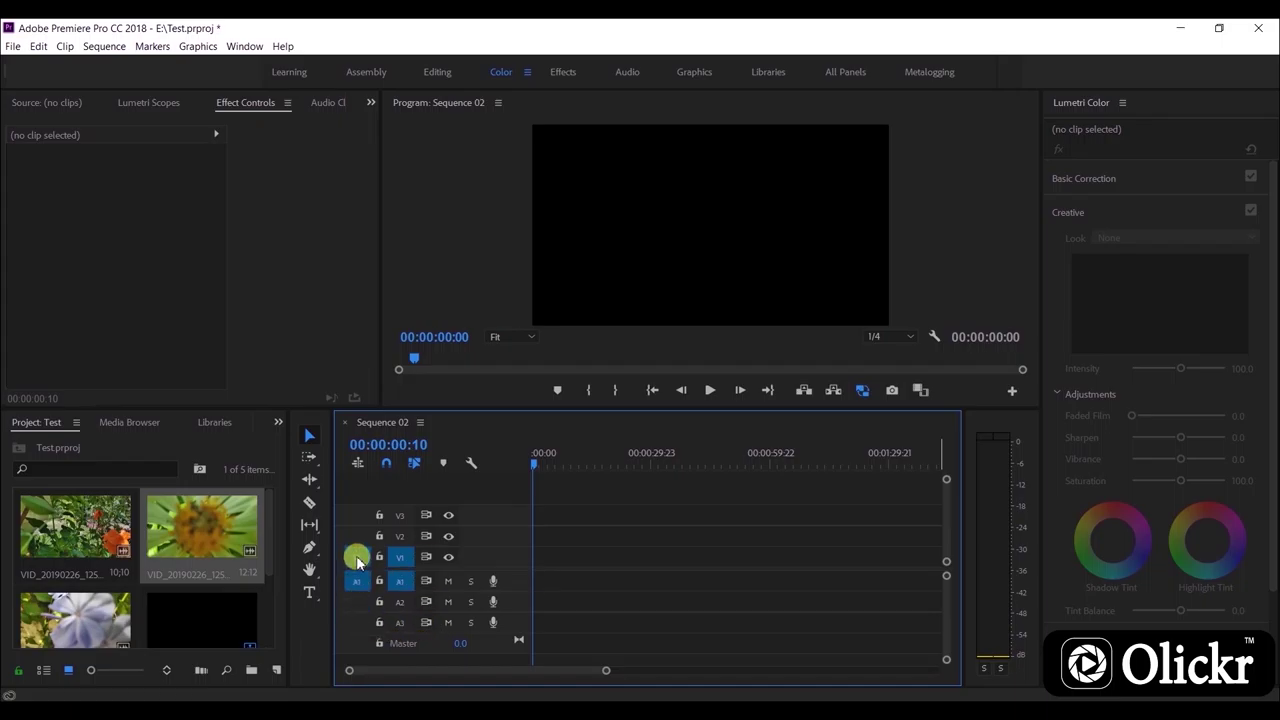
{"action": "left_click_drag", "start_coordinate": [193, 533], "coordinate": [540, 557]}
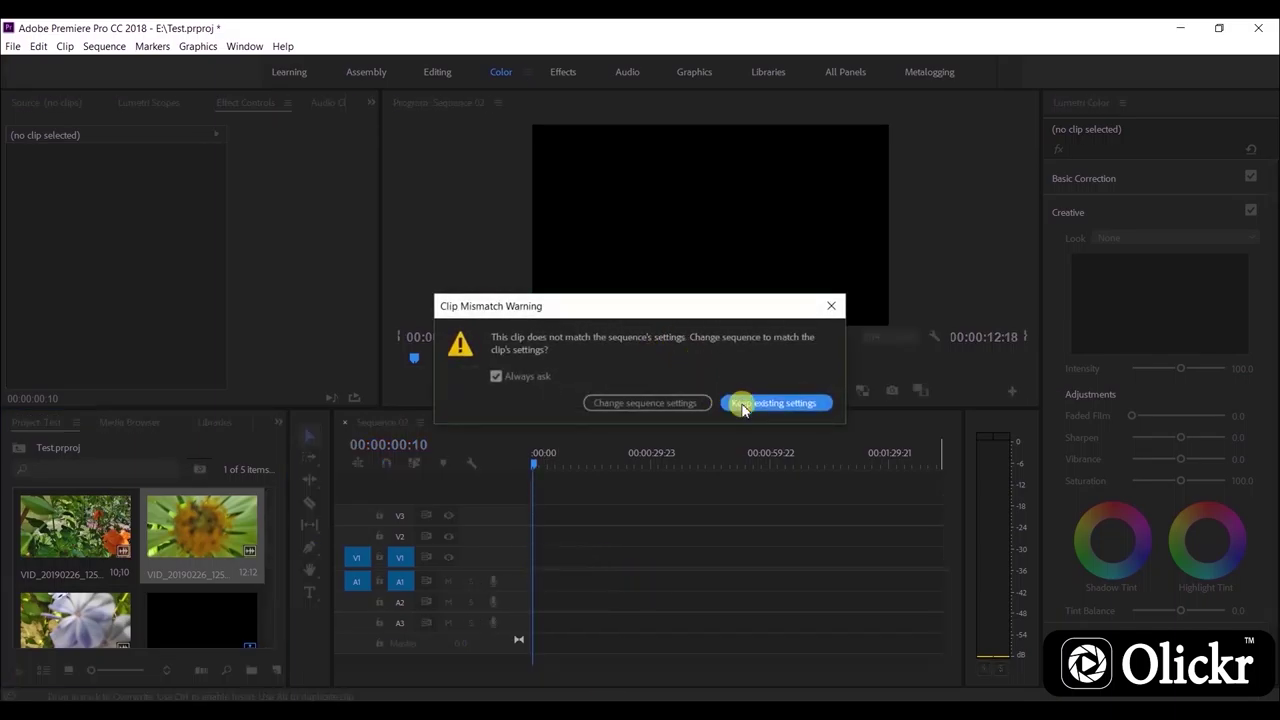
{"action": "left_click", "coordinate": [775, 403]}
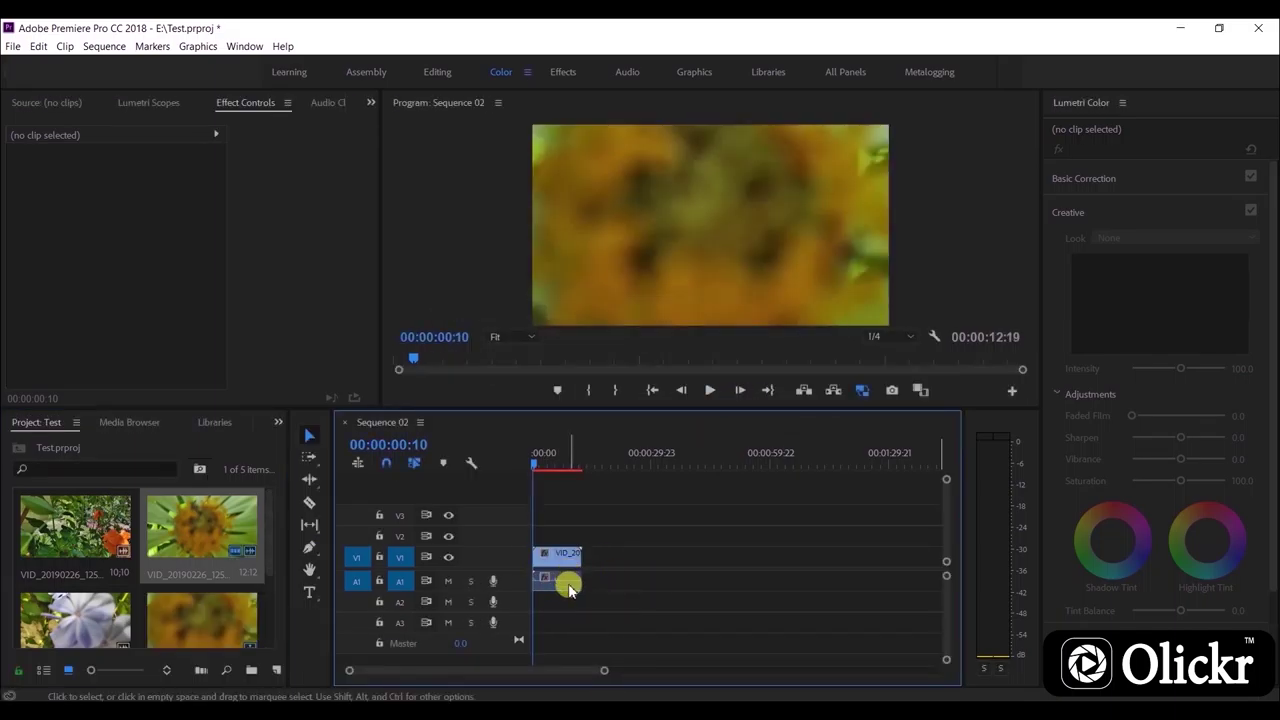
Delete the trial sunflower clip from V1 and A1 so Sequence 02 is empty.
{"action": "left_click", "coordinate": [568, 575]}
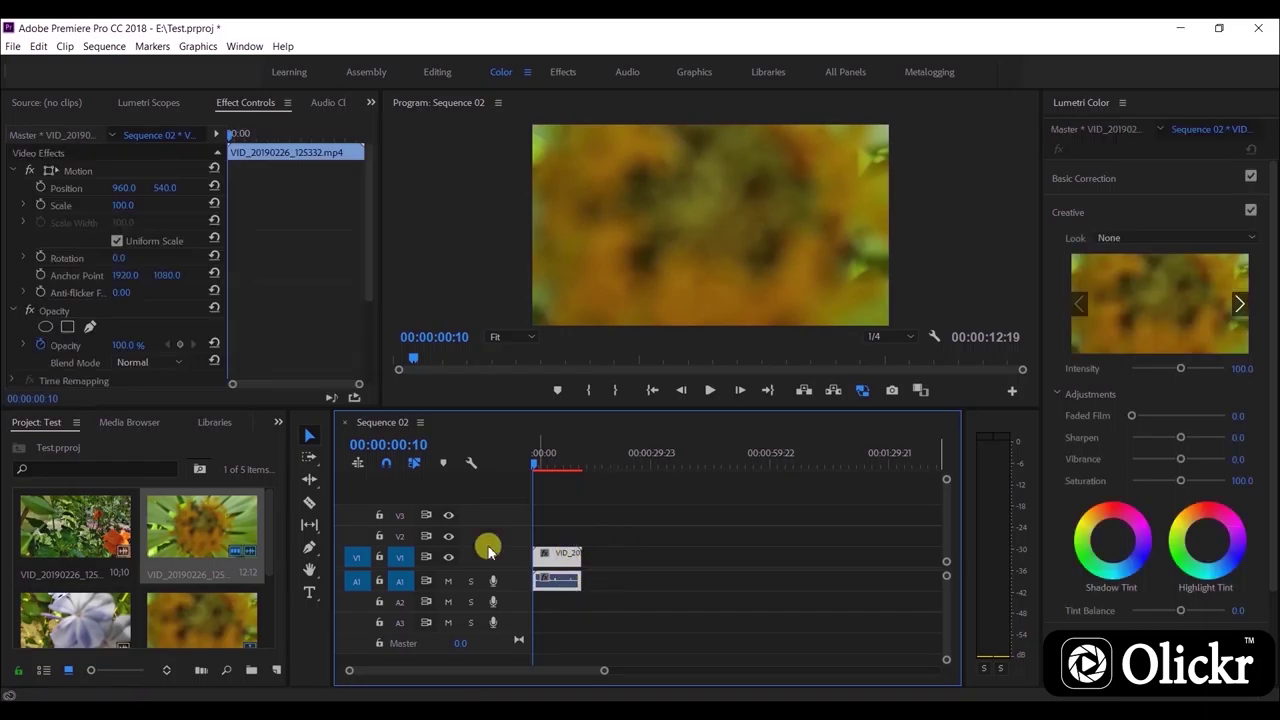
{"action": "left_click_drag", "start_coordinate": [578, 553], "coordinate": [576, 530]}
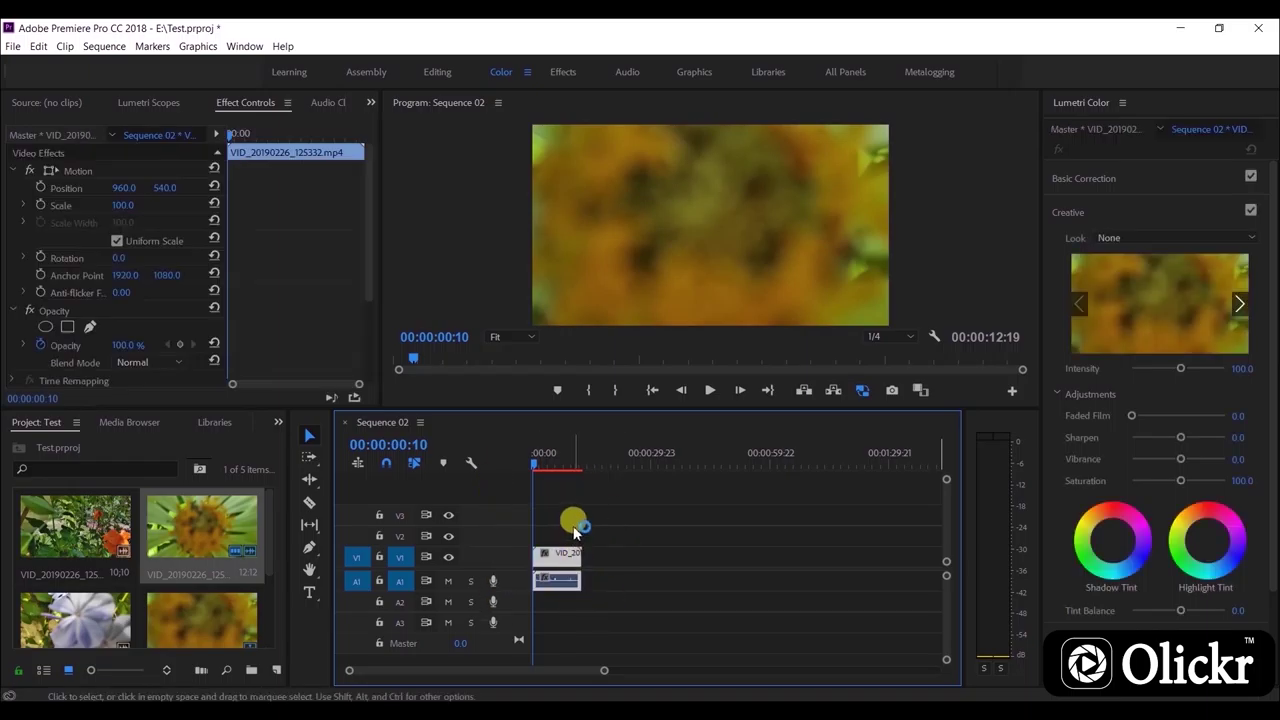
{"action": "key", "text": "Delete"}
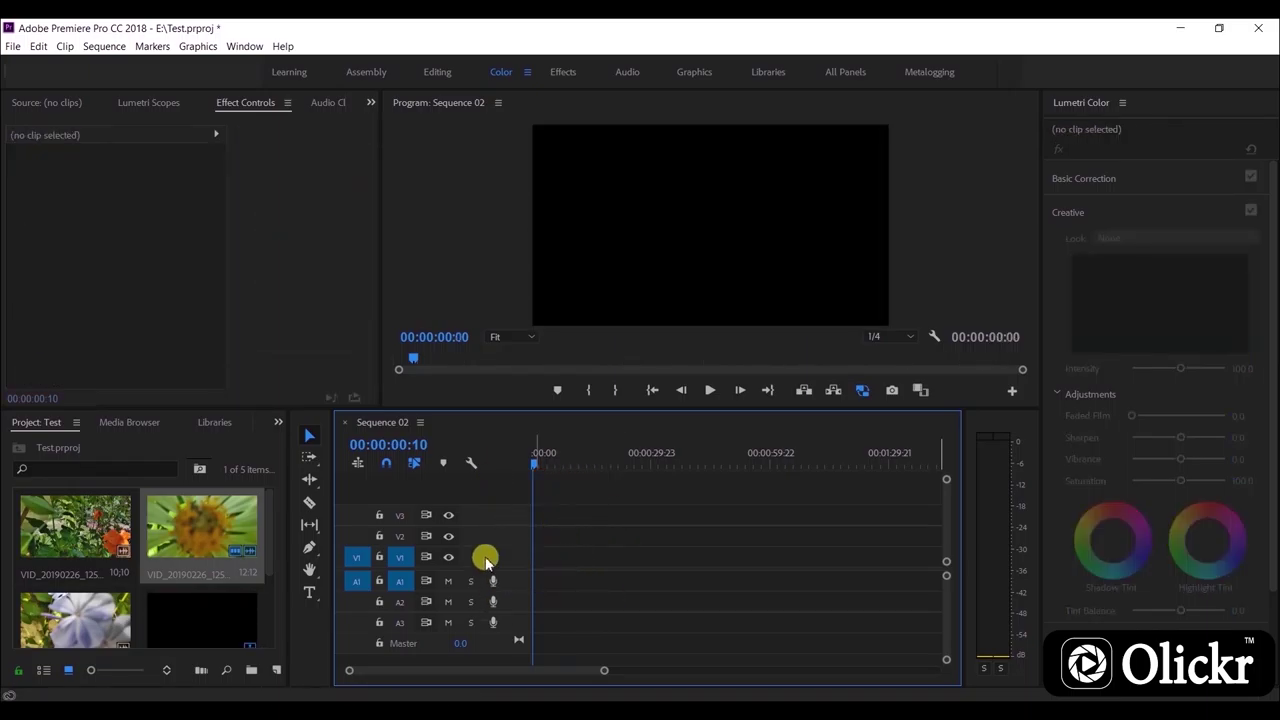
{"action": "left_click", "coordinate": [357, 581]}
{"action": "left_click", "coordinate": [214, 489]}
{"action": "left_click_drag", "start_coordinate": [183, 516], "coordinate": [531, 566]}
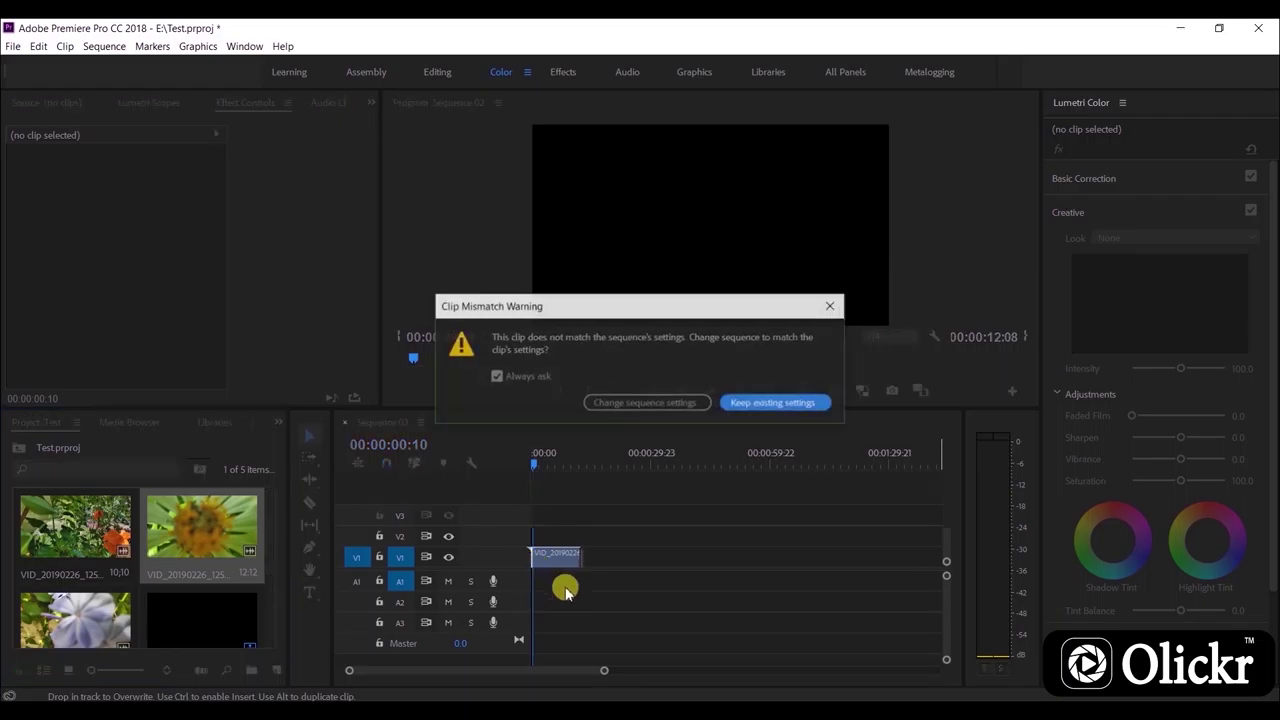
{"action": "left_click", "coordinate": [750, 405]}
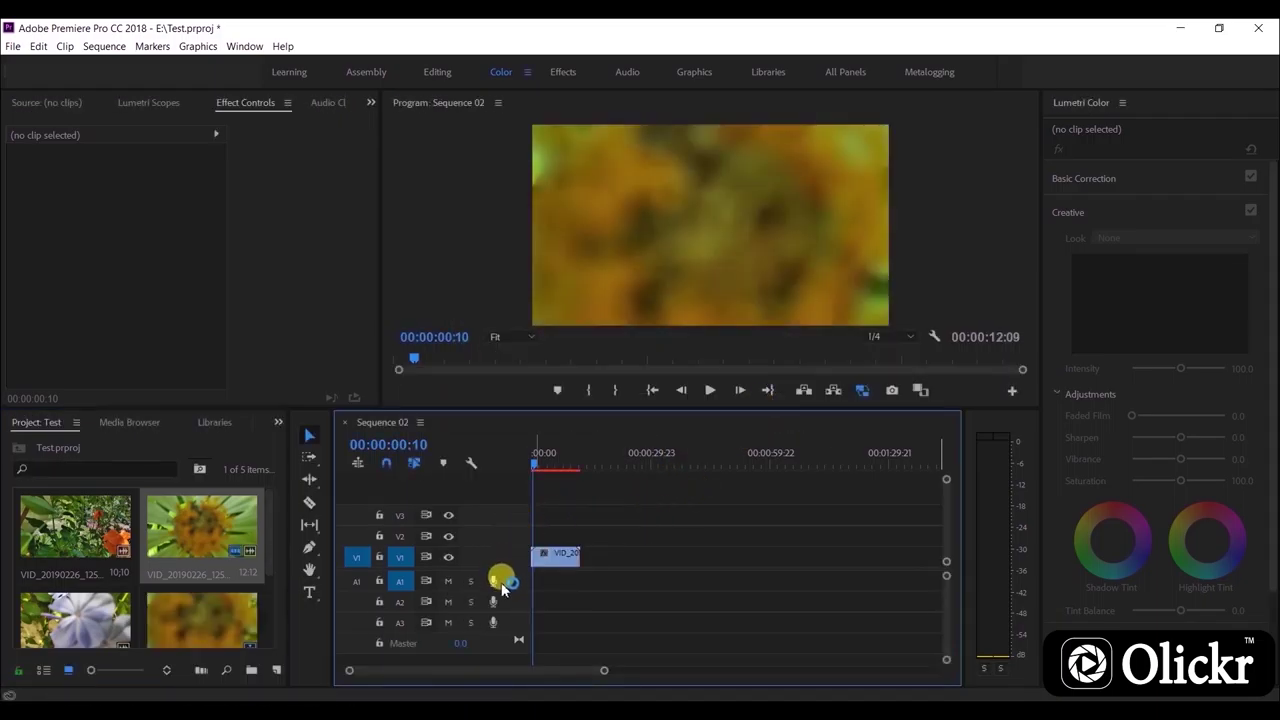
{"action": "left_click", "coordinate": [563, 557]}
{"action": "key", "text": "Delete"}
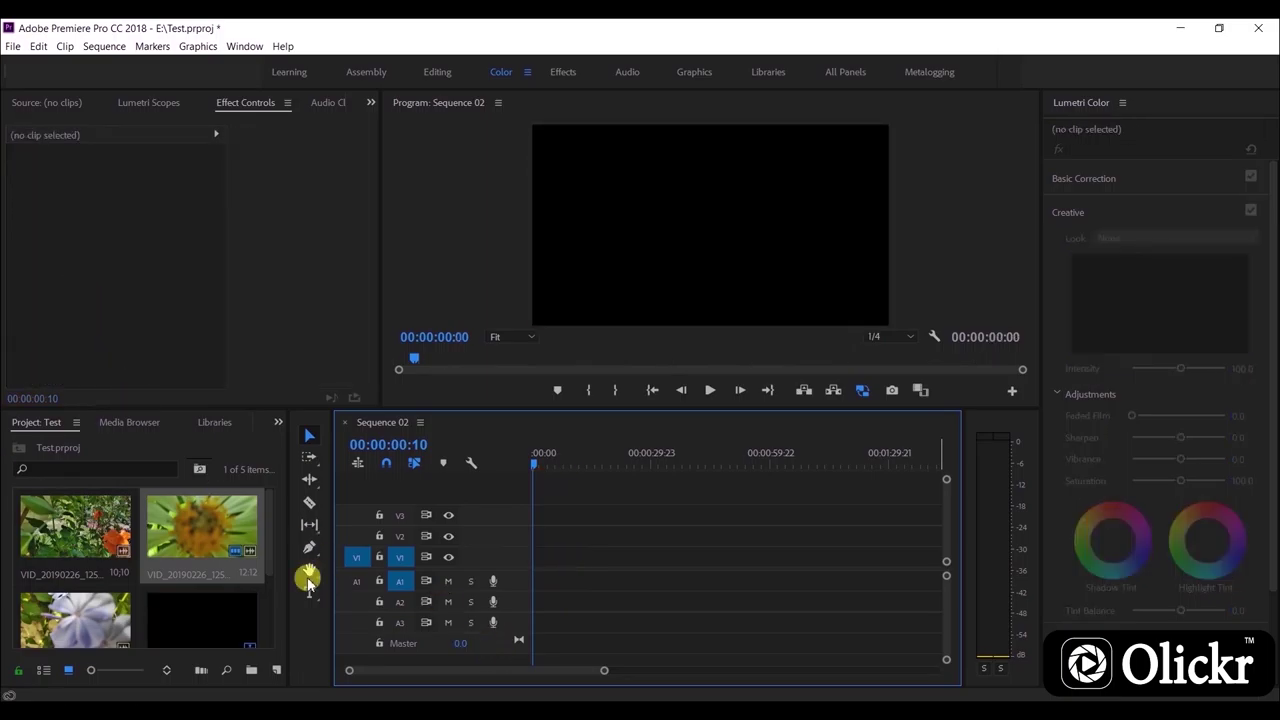
{"action": "left_click", "coordinate": [356, 581]}
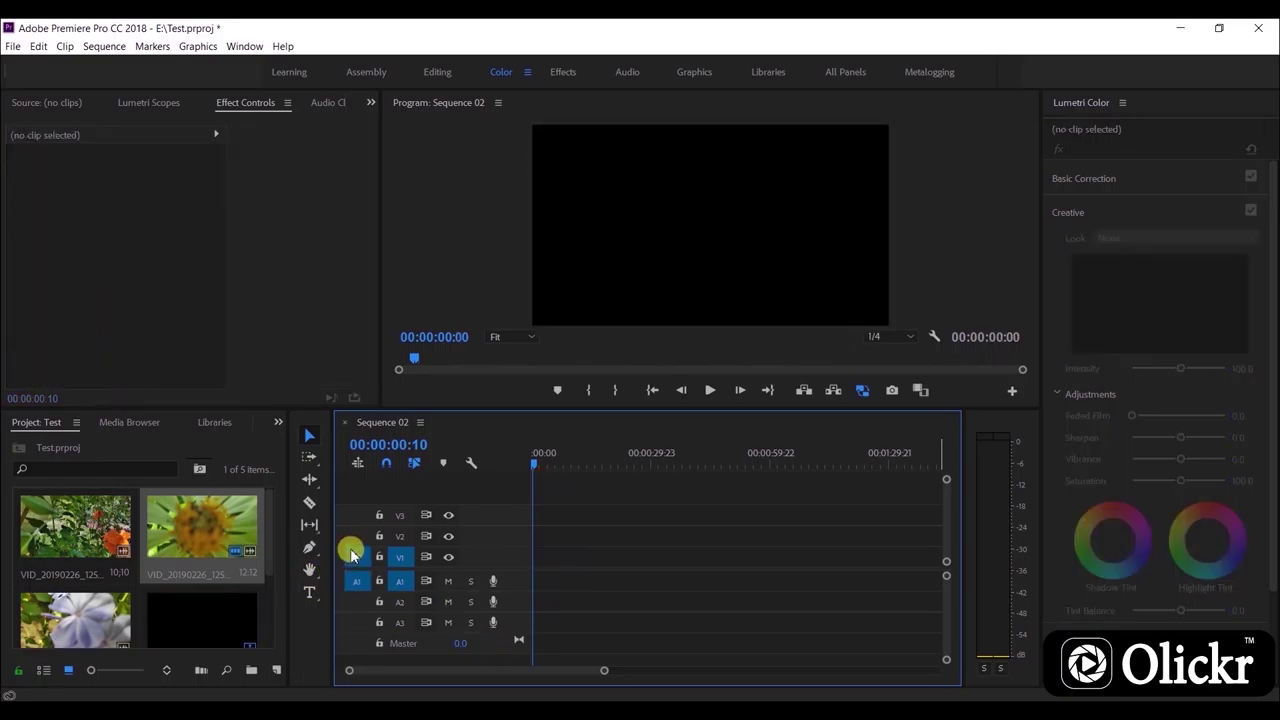
Place the sunflower clip at 00:00 on V1 and A1, keeping existing sequence settings, and select it.
{"action": "left_click_drag", "start_coordinate": [185, 528], "coordinate": [540, 570]}
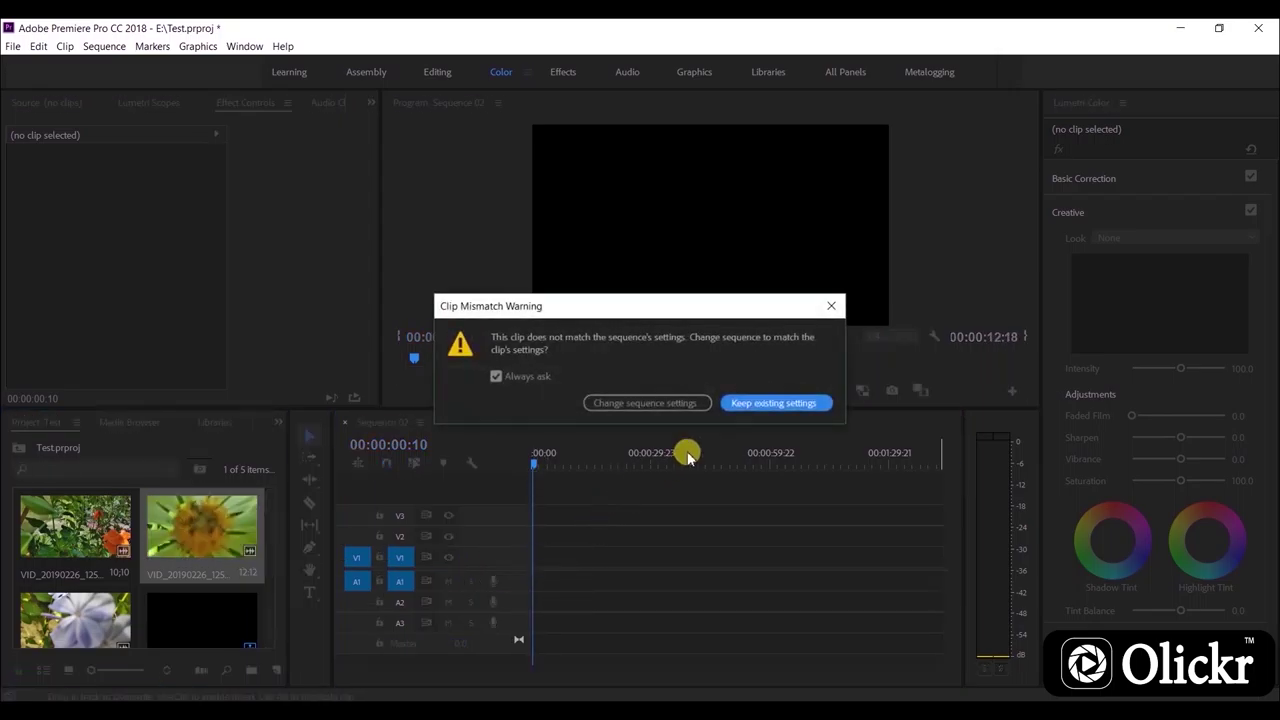
{"action": "left_click", "coordinate": [771, 402]}
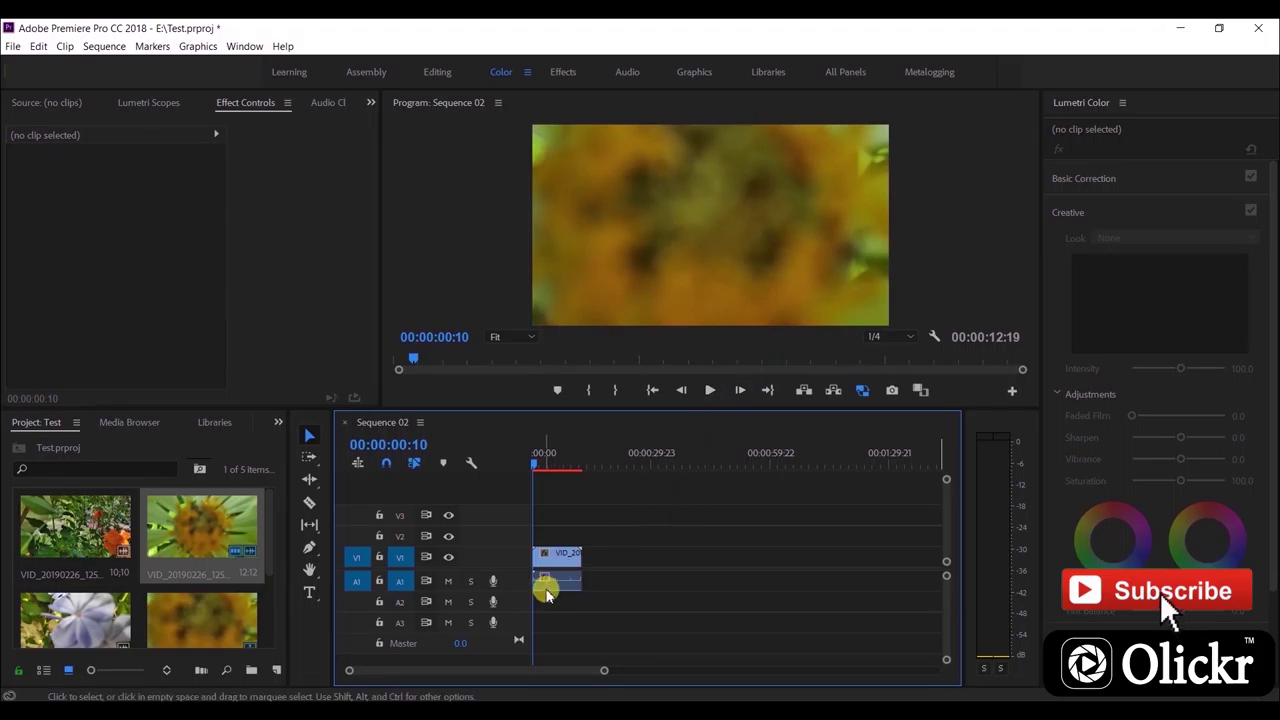
{"action": "left_click", "coordinate": [557, 588]}
{"action": "mouse_move", "coordinate": [557, 560]}
{"action": "left_mouse_down"}
{"action": "mouse_move", "coordinate": [686, 556]}
{"action": "mouse_move", "coordinate": [553, 563]}
{"action": "left_mouse_up"}
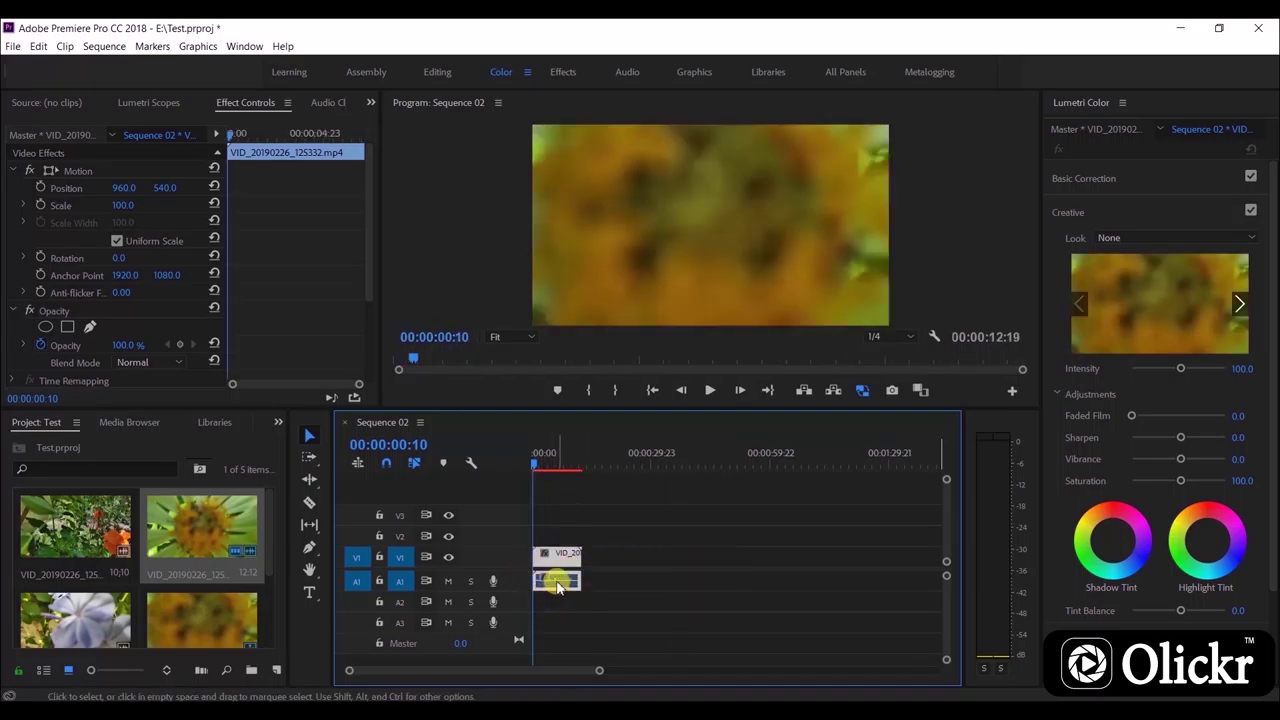
Unlink the sunflower clip's audio from its video.
{"action": "right_click", "coordinate": [558, 586]}
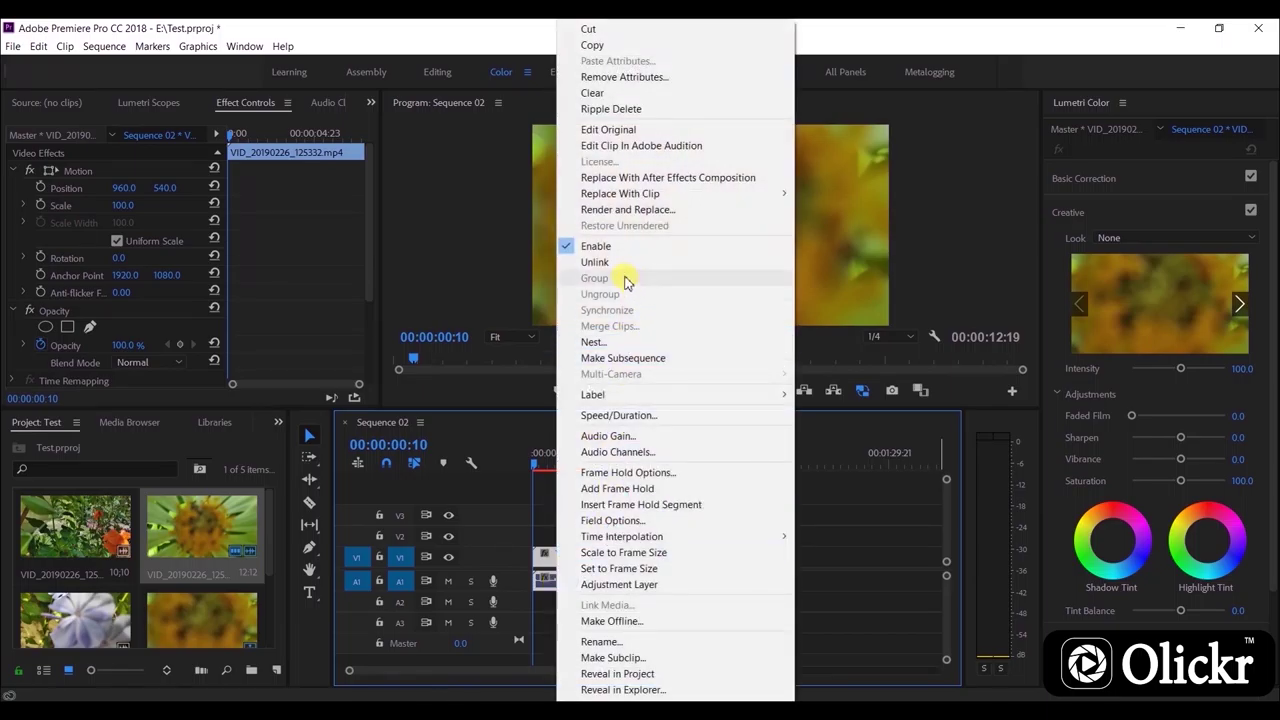
{"action": "left_click", "coordinate": [594, 264]}
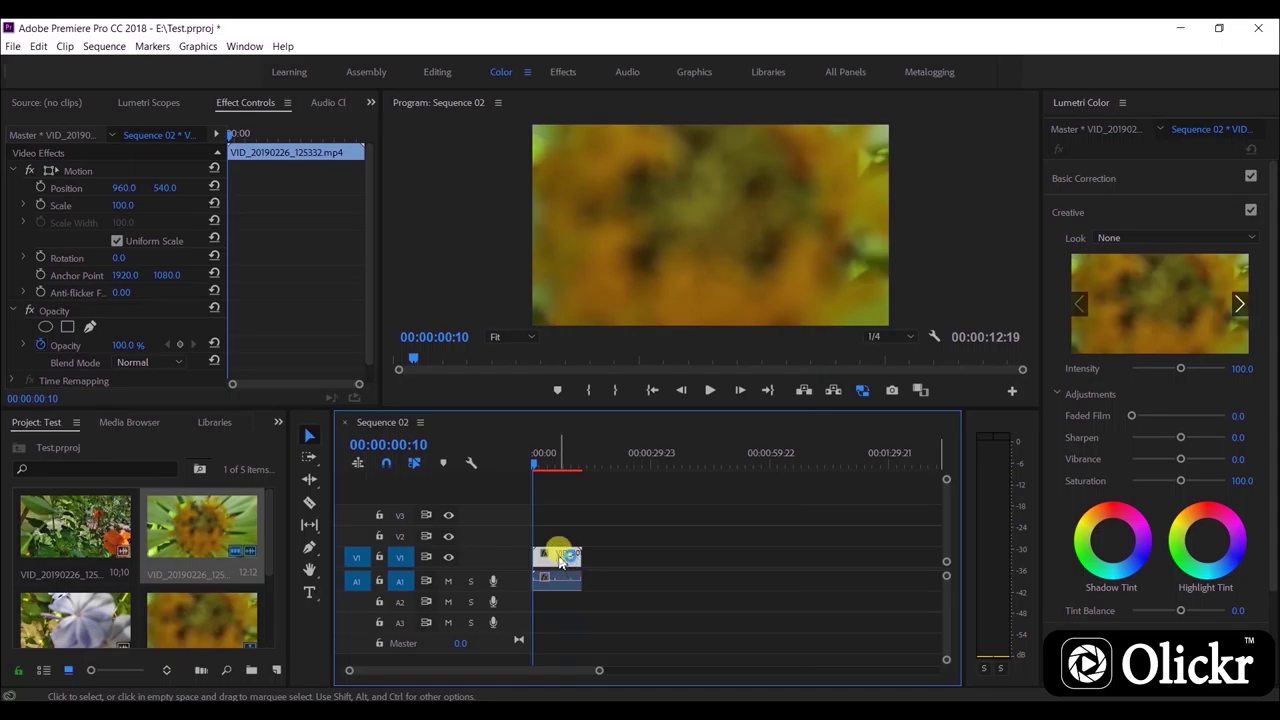
{"action": "mouse_move", "coordinate": [562, 561]}
{"action": "left_mouse_down"}
{"action": "mouse_move", "coordinate": [686, 549]}
{"action": "mouse_move", "coordinate": [676, 561]}
{"action": "mouse_move", "coordinate": [556, 560]}
{"action": "left_mouse_up"}
Cut the sunflower audio from A1, leaving only the video on V1.
{"action": "left_click", "coordinate": [566, 588]}
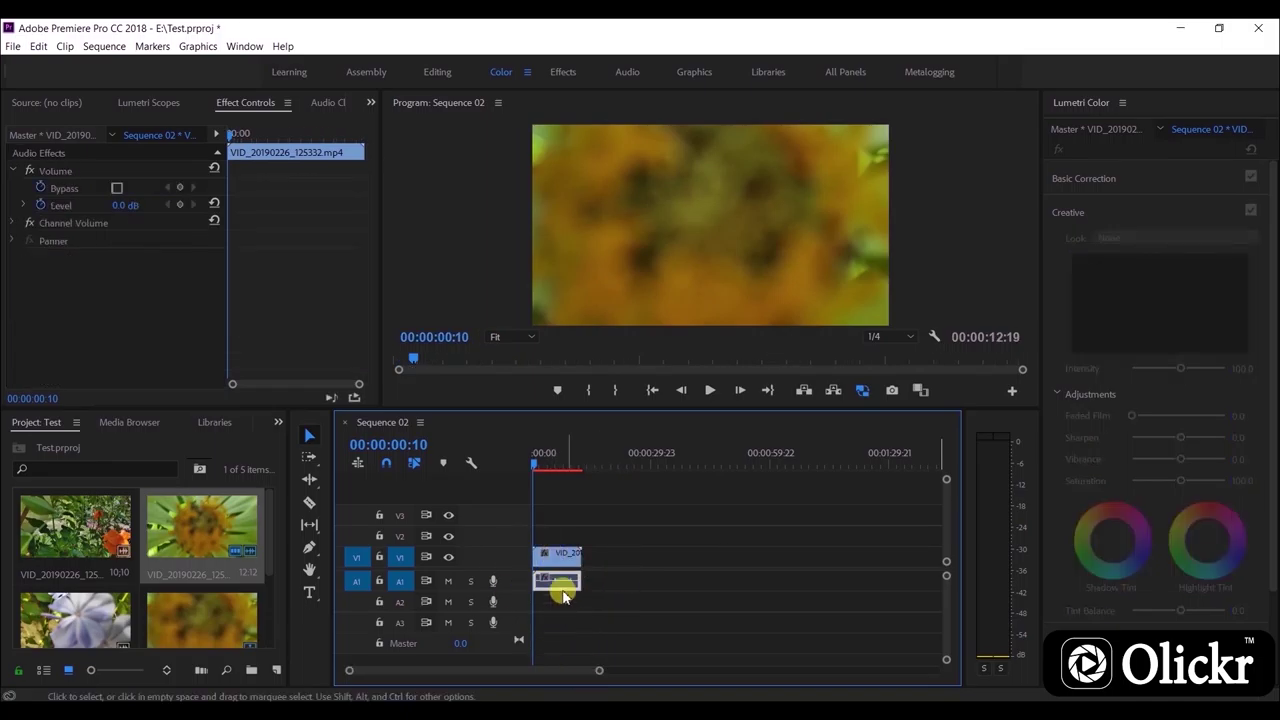
{"action": "right_click", "coordinate": [558, 582]}
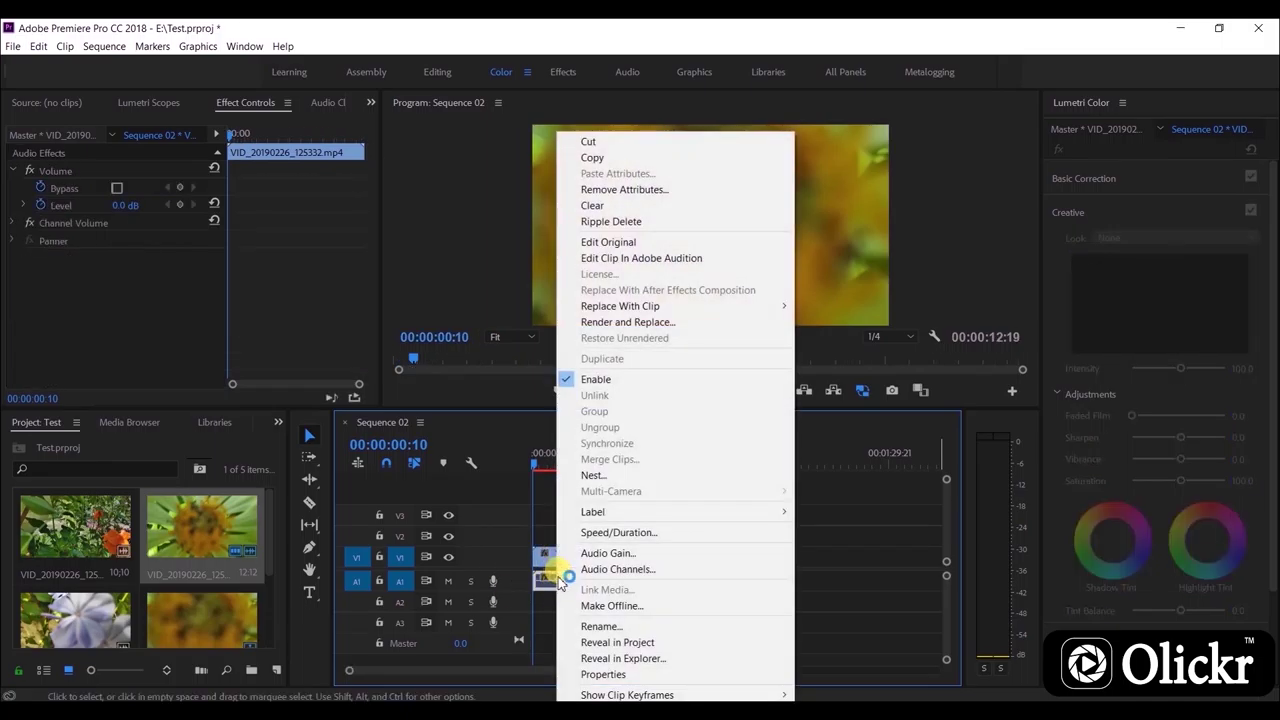
{"action": "left_click", "coordinate": [590, 145]}
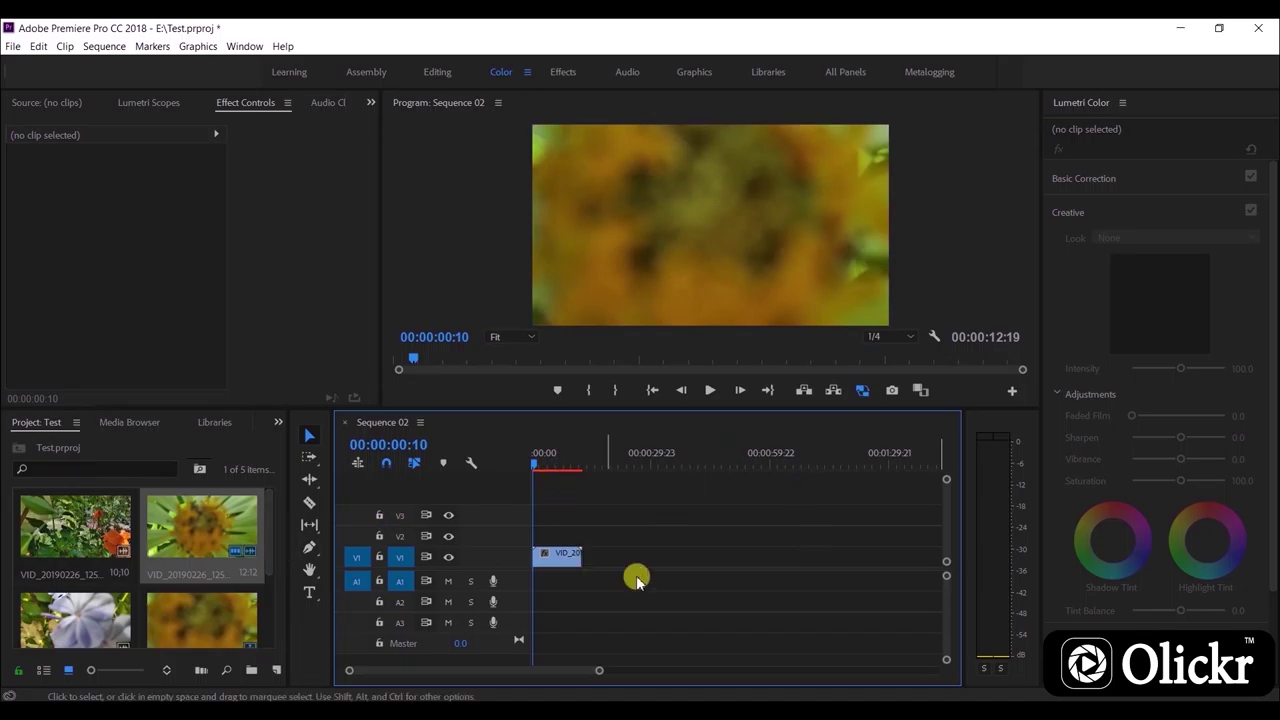
Play back Sequence 02, then preview bensound-hey.mp3 in the Source monitor.
{"action": "left_click", "coordinate": [712, 389]}
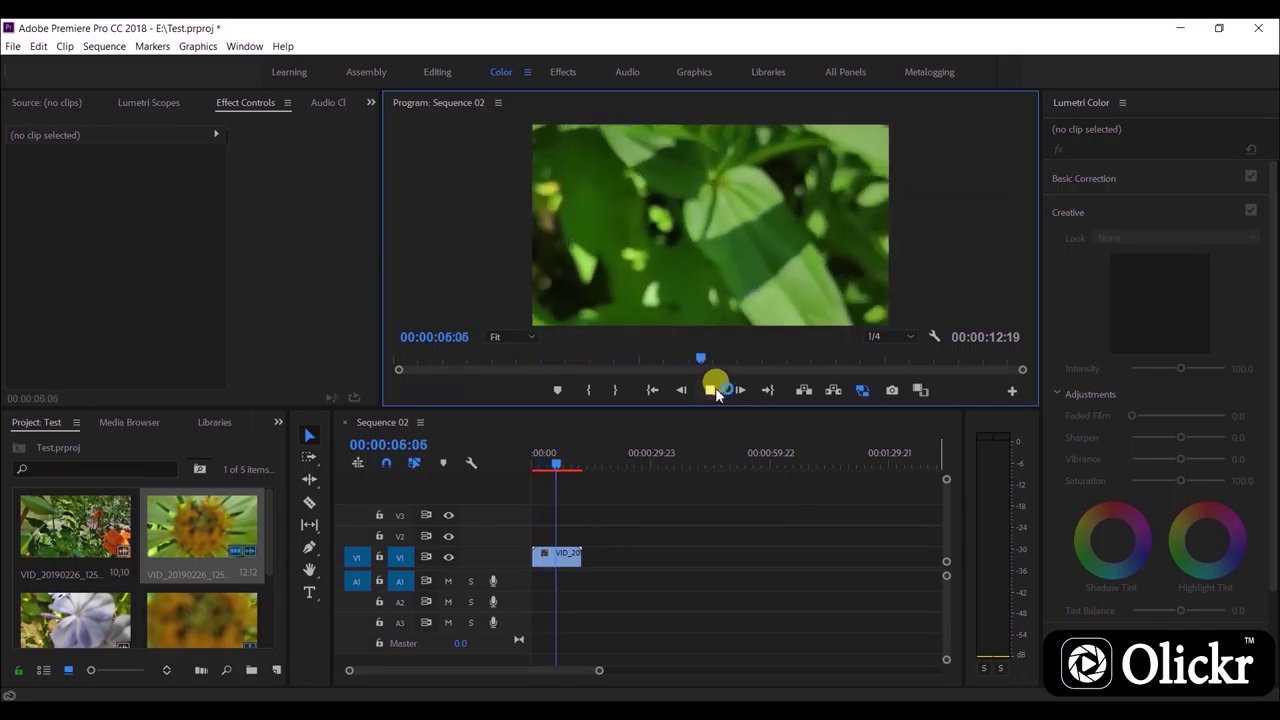
{"action": "left_click", "coordinate": [713, 390]}
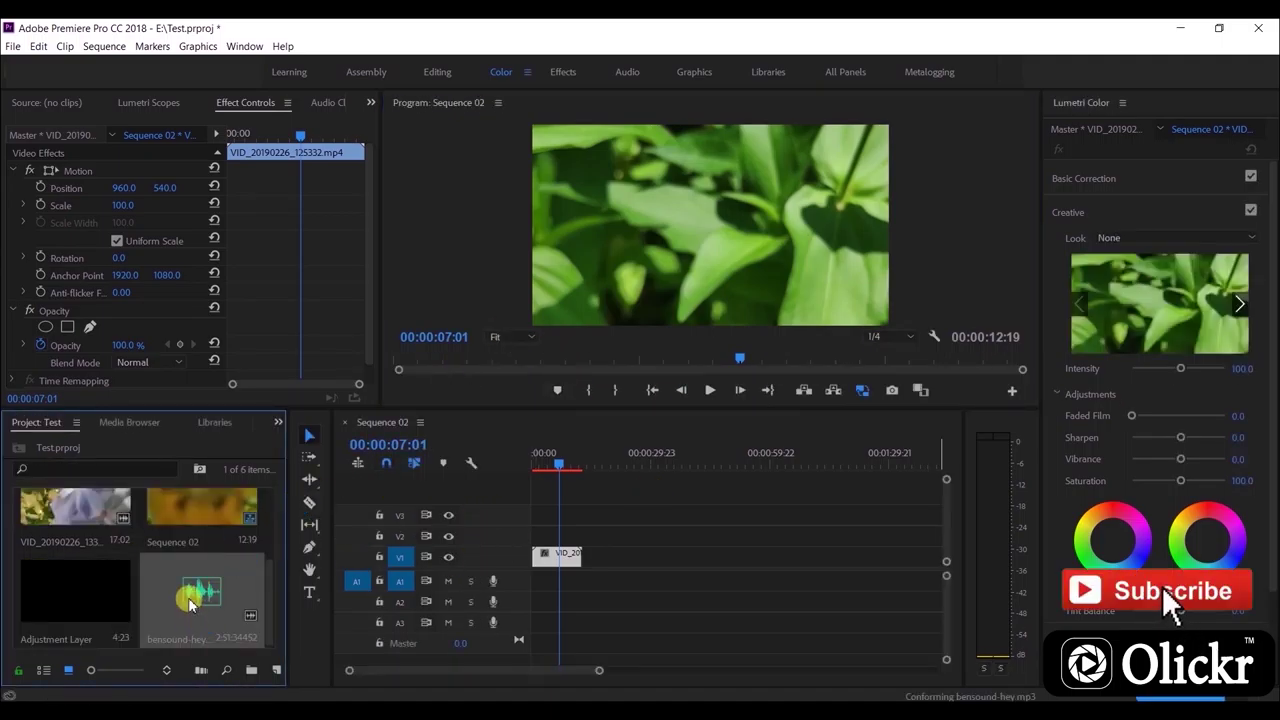
{"action": "double_click", "coordinate": [203, 607]}
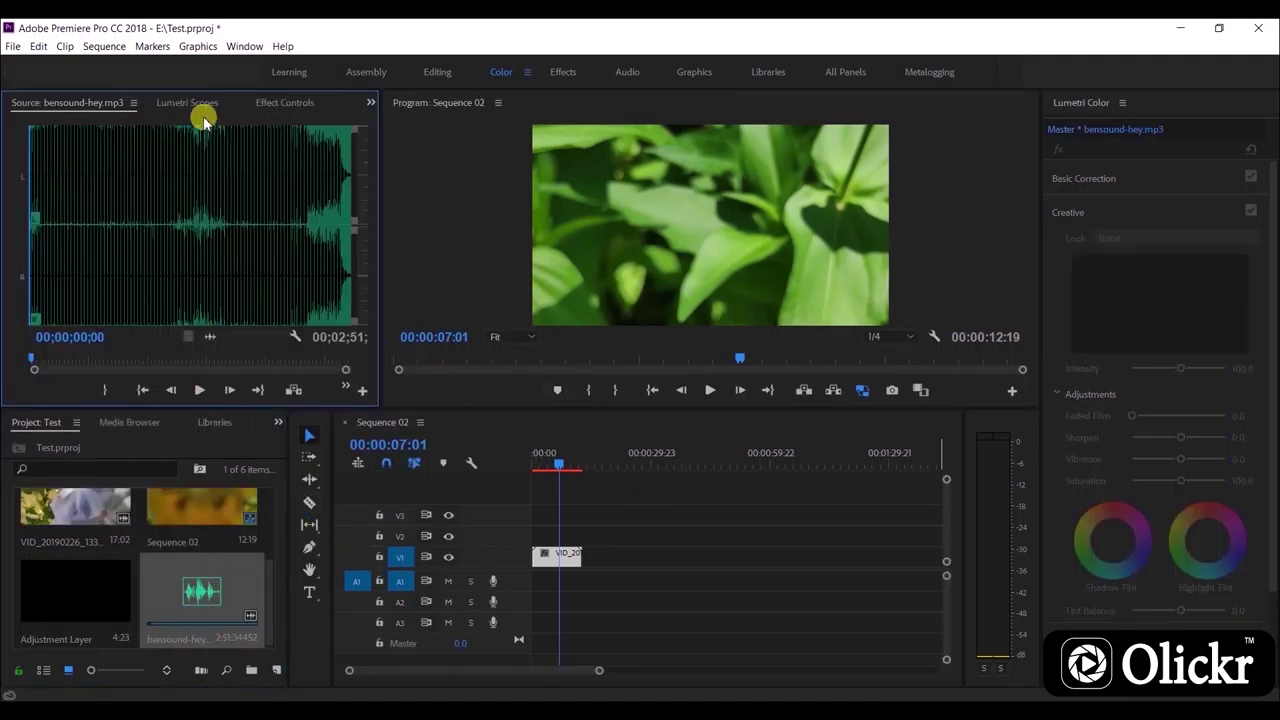
{"action": "left_click", "coordinate": [201, 390]}
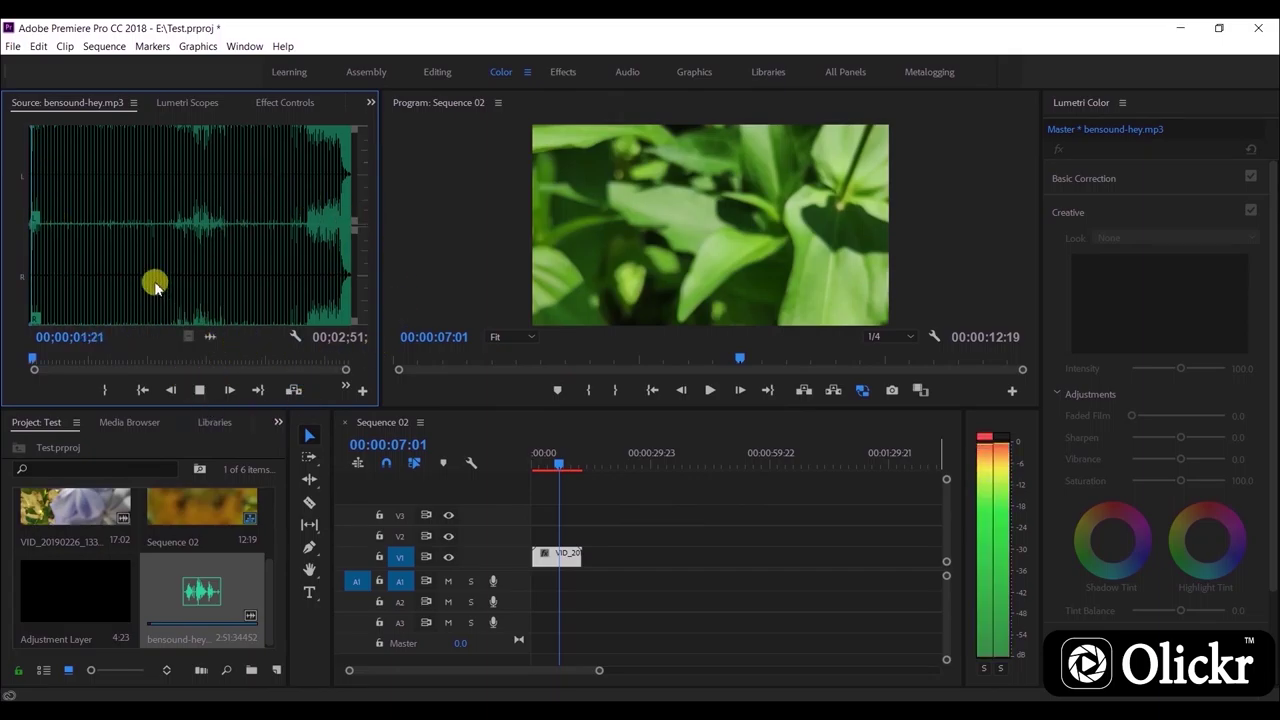
{"action": "left_click", "coordinate": [207, 392]}
Add bensound-hey.mp3 to A1 and move the playhead to where the video ends.
{"action": "left_click_drag", "start_coordinate": [200, 590], "coordinate": [523, 576]}
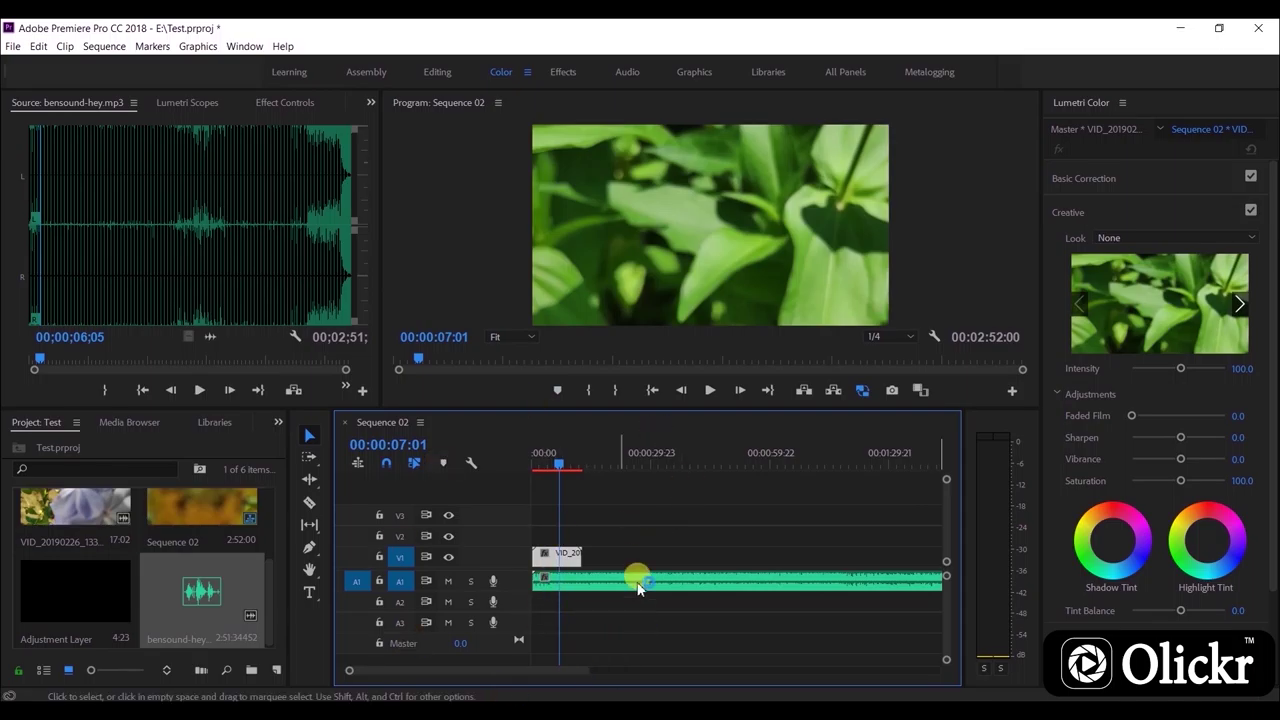
{"action": "scroll", "coordinate": [494, 670], "scroll_direction": "up", "scroll_amount": 4}
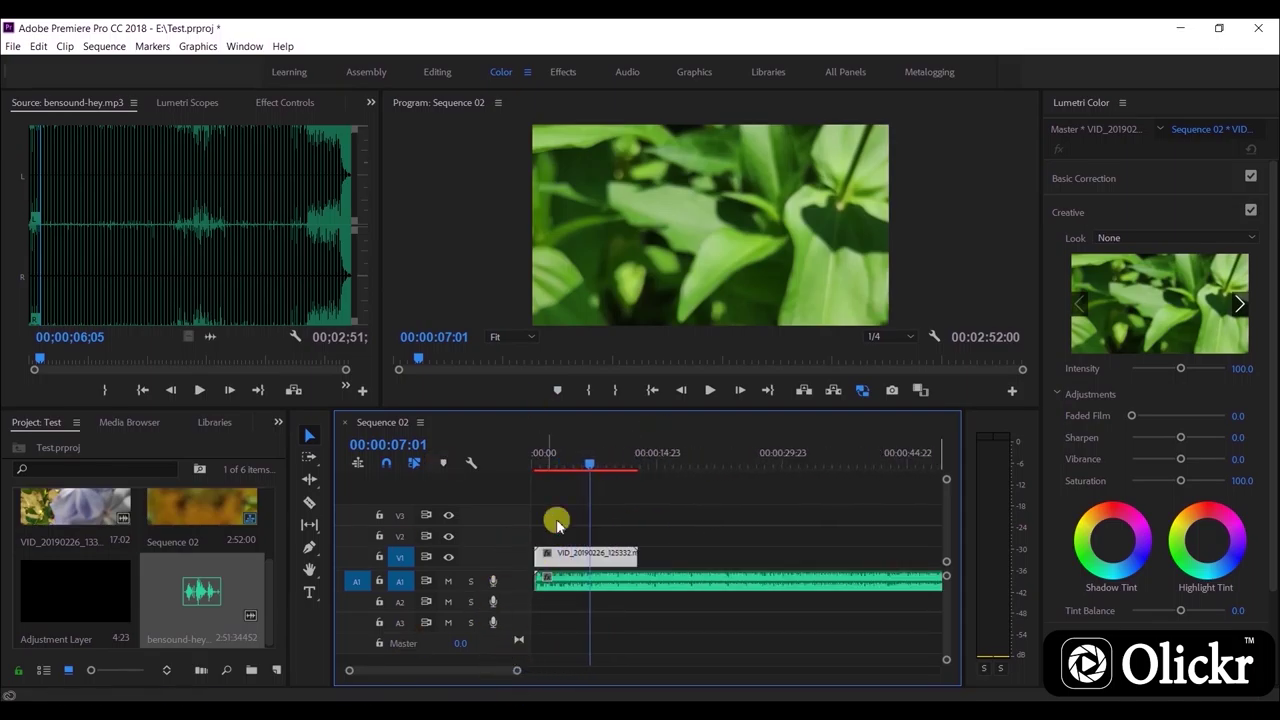
{"action": "left_click_drag", "start_coordinate": [589, 460], "coordinate": [637, 463]}
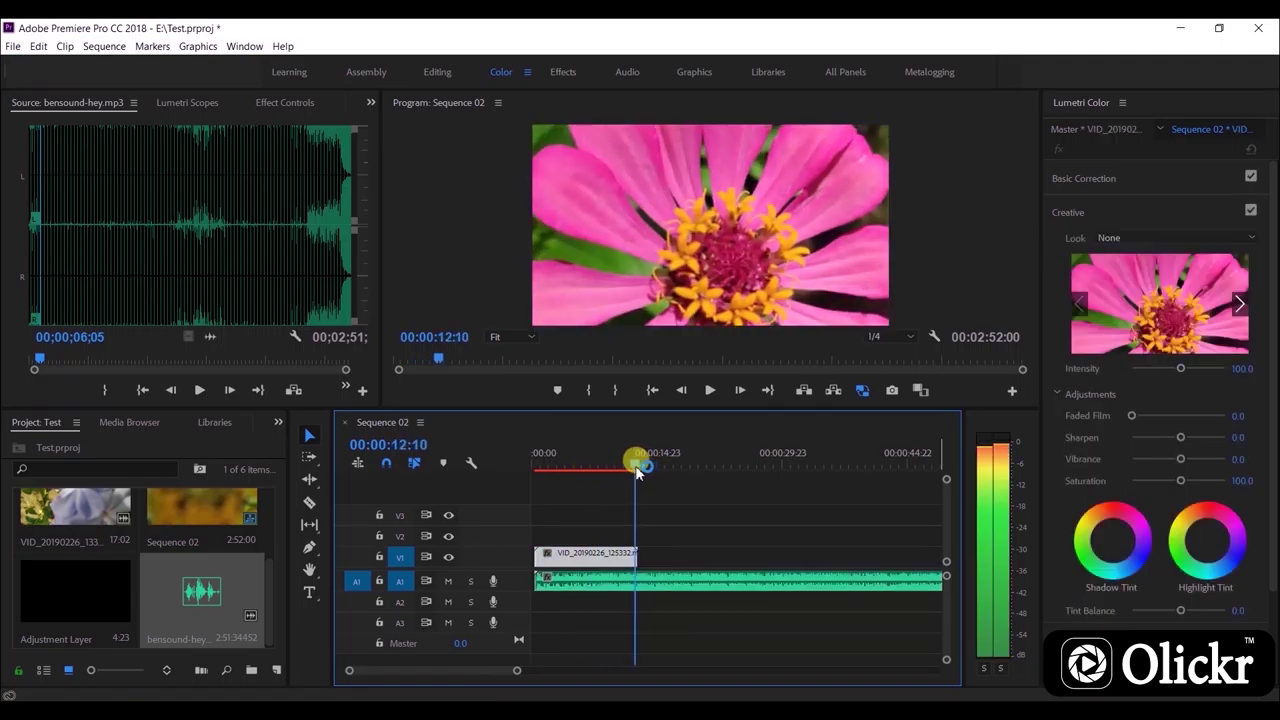
Razor-split the music at the video's end and delete the leftover piece, so the sequence runs 00:00:12:15.
{"action": "left_click", "coordinate": [306, 503]}
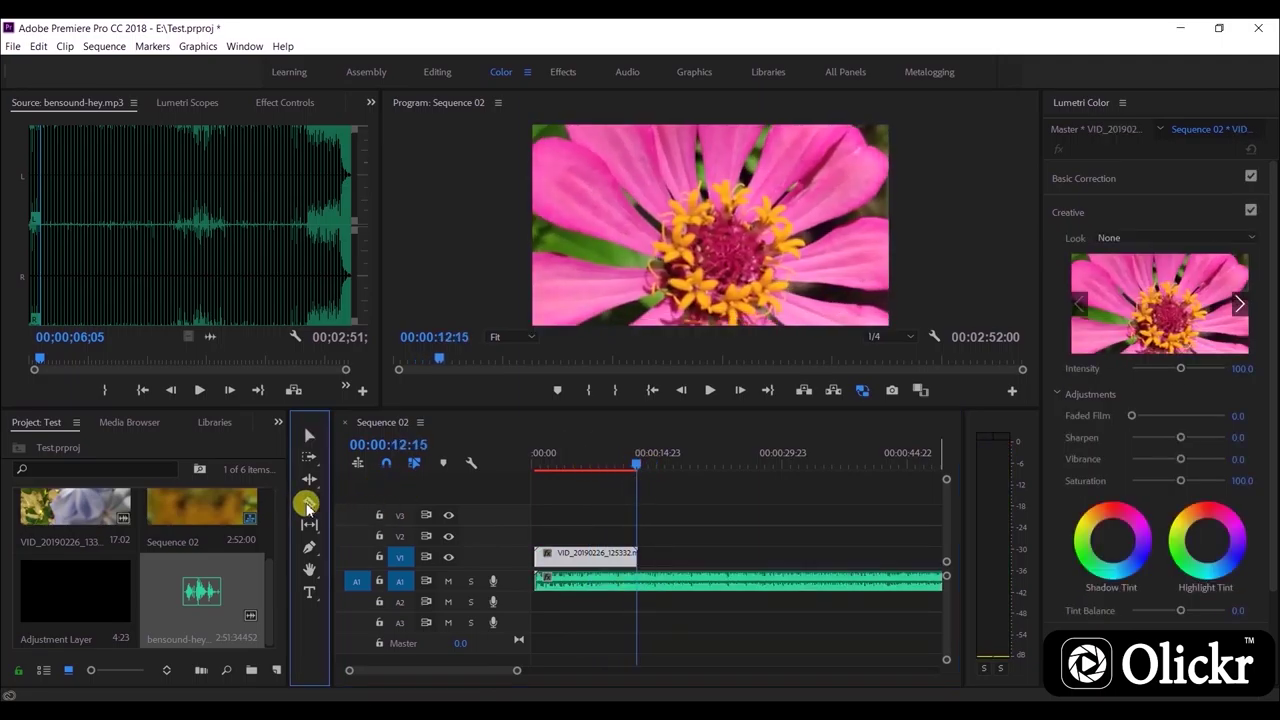
{"action": "left_click", "coordinate": [638, 579]}
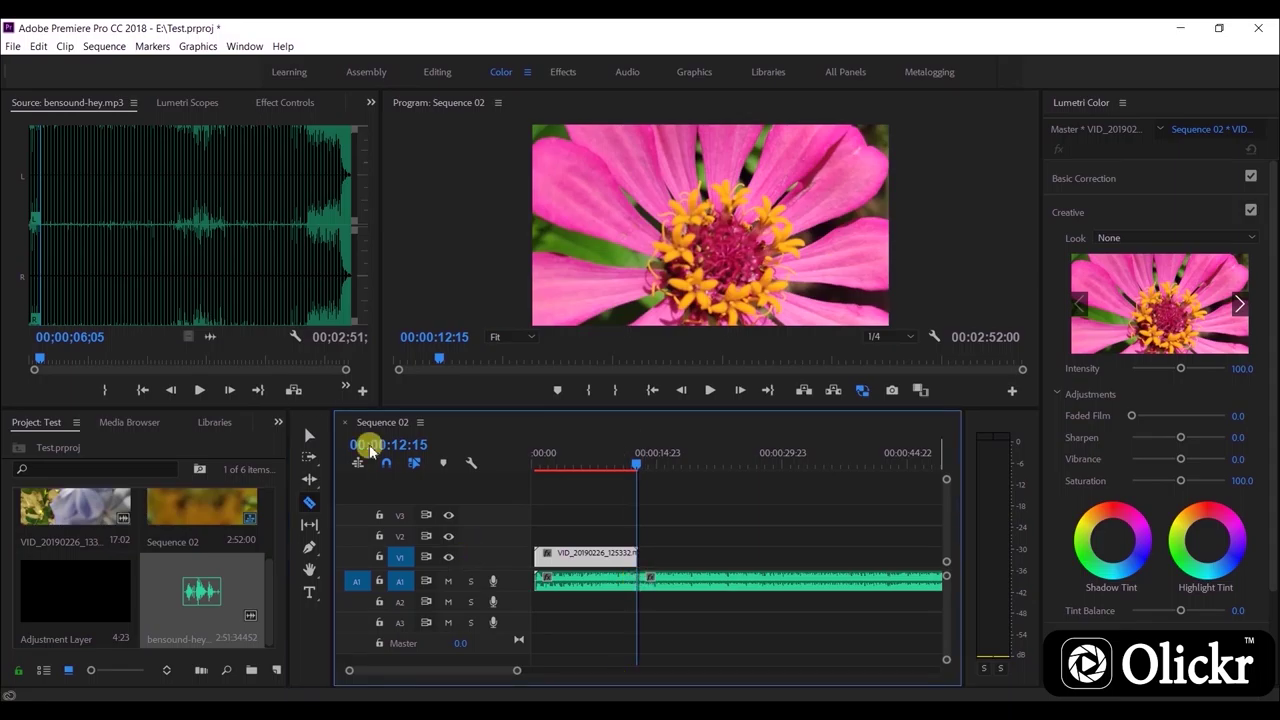
{"action": "left_click", "coordinate": [313, 442]}
{"action": "left_click_drag", "start_coordinate": [751, 587], "coordinate": [874, 581]}
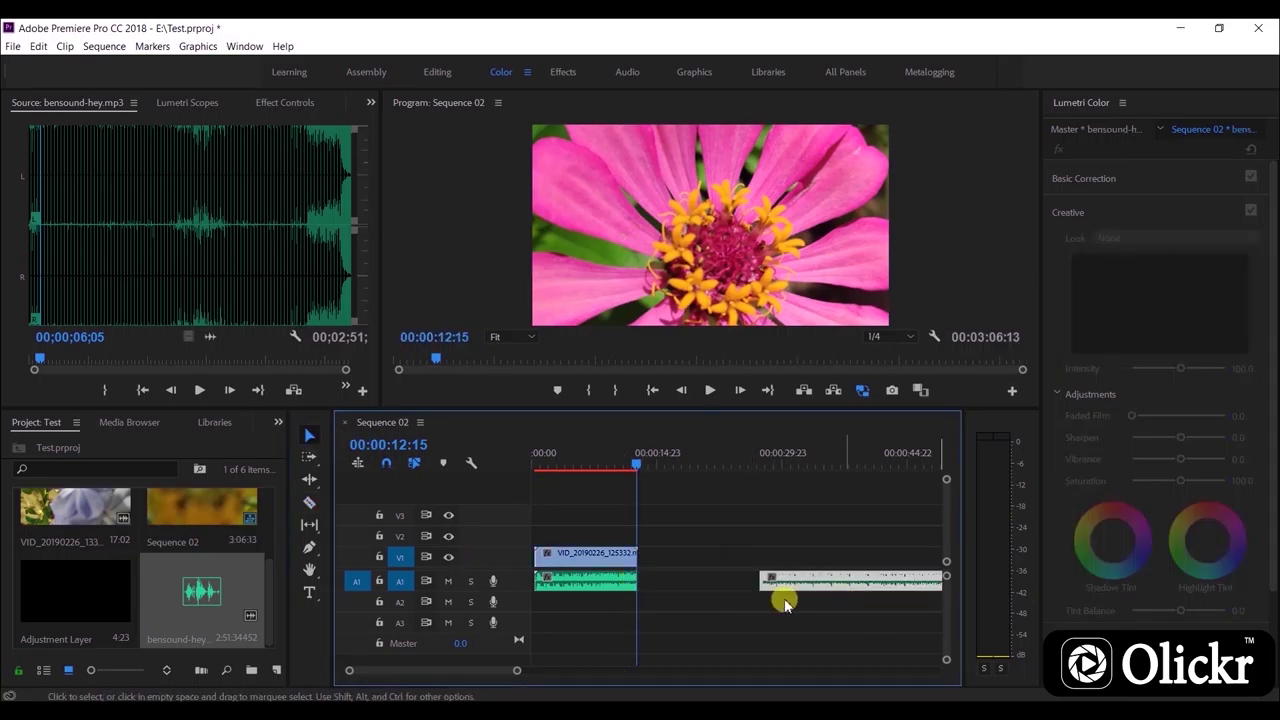
{"action": "key", "text": "Delete"}
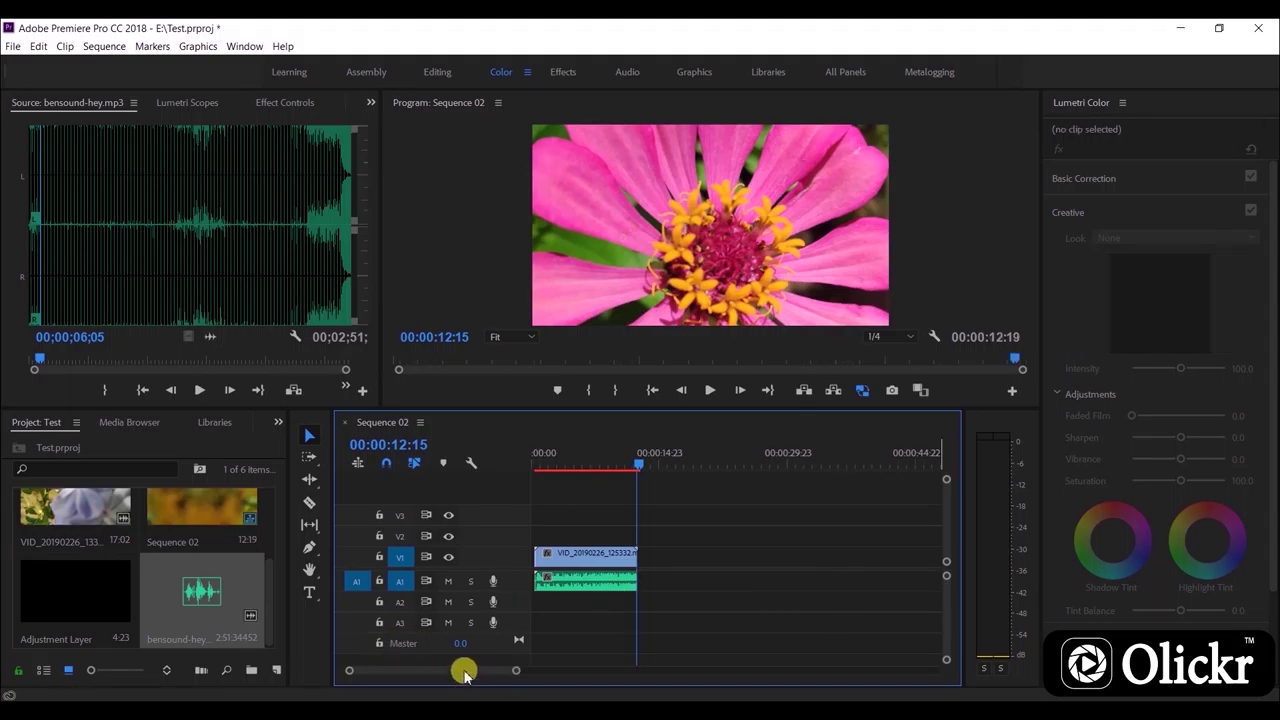
{"action": "scroll", "coordinate": [464, 672], "scroll_direction": "up", "scroll_amount": 5}
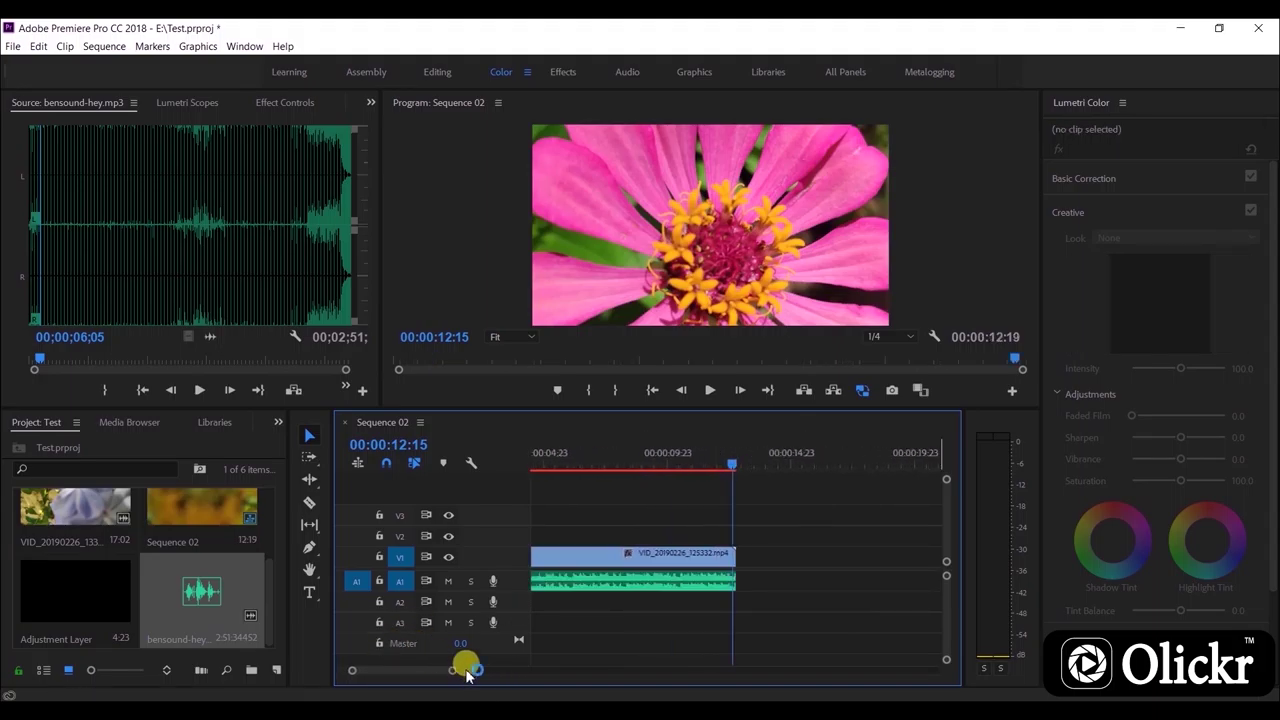
{"action": "left_click_drag", "start_coordinate": [399, 680], "coordinate": [380, 669]}
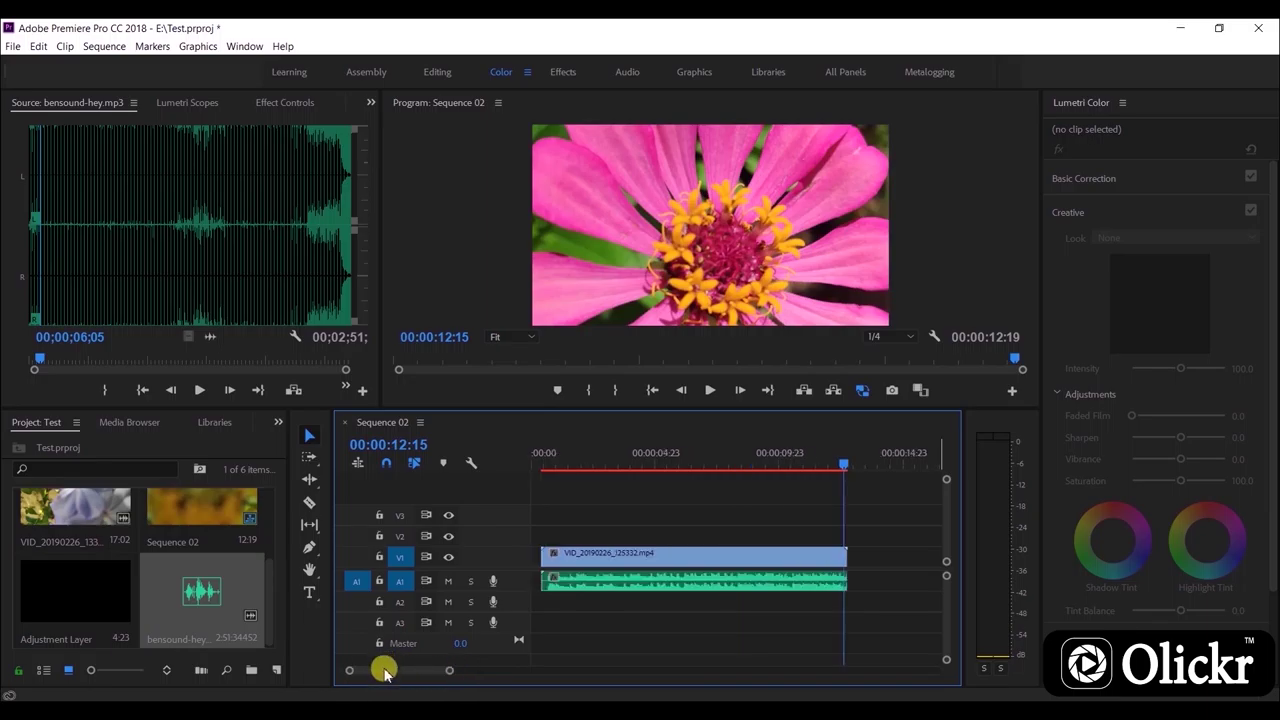
{"action": "left_click_drag", "start_coordinate": [668, 622], "coordinate": [616, 553]}
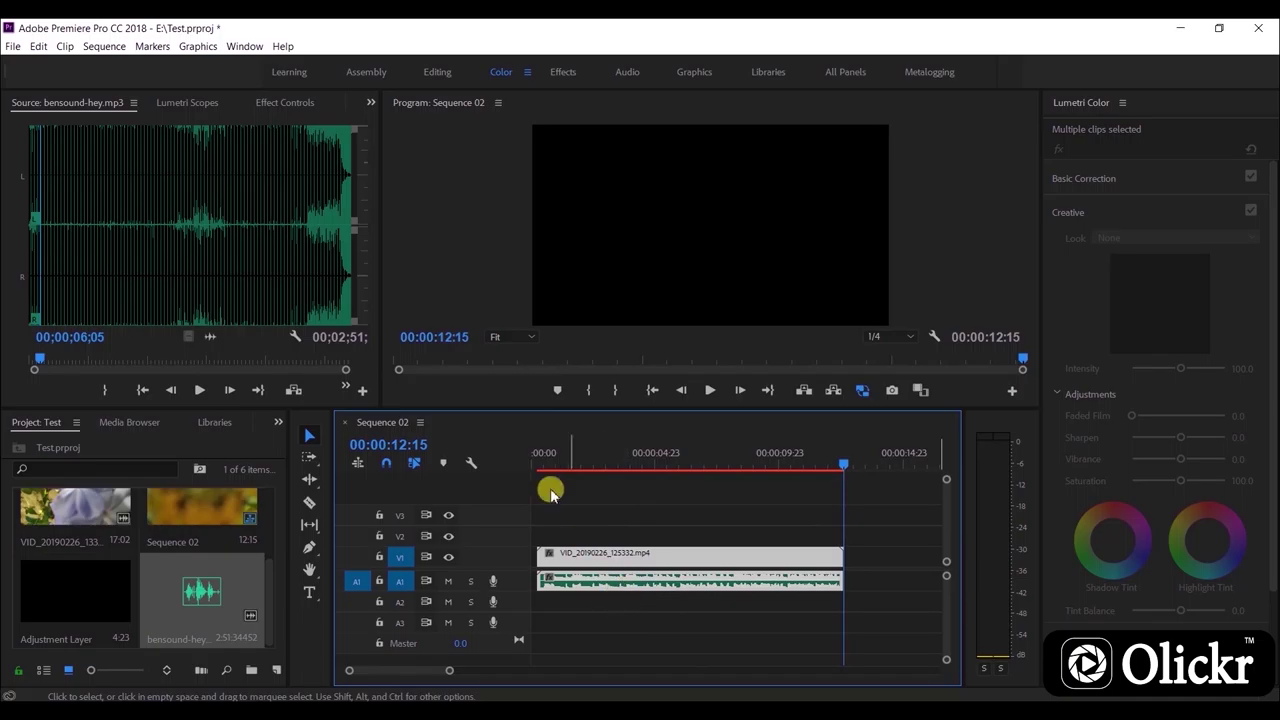
Move the linked sunflower video and music clips to the sequence start.
{"action": "left_click", "coordinate": [537, 457]}
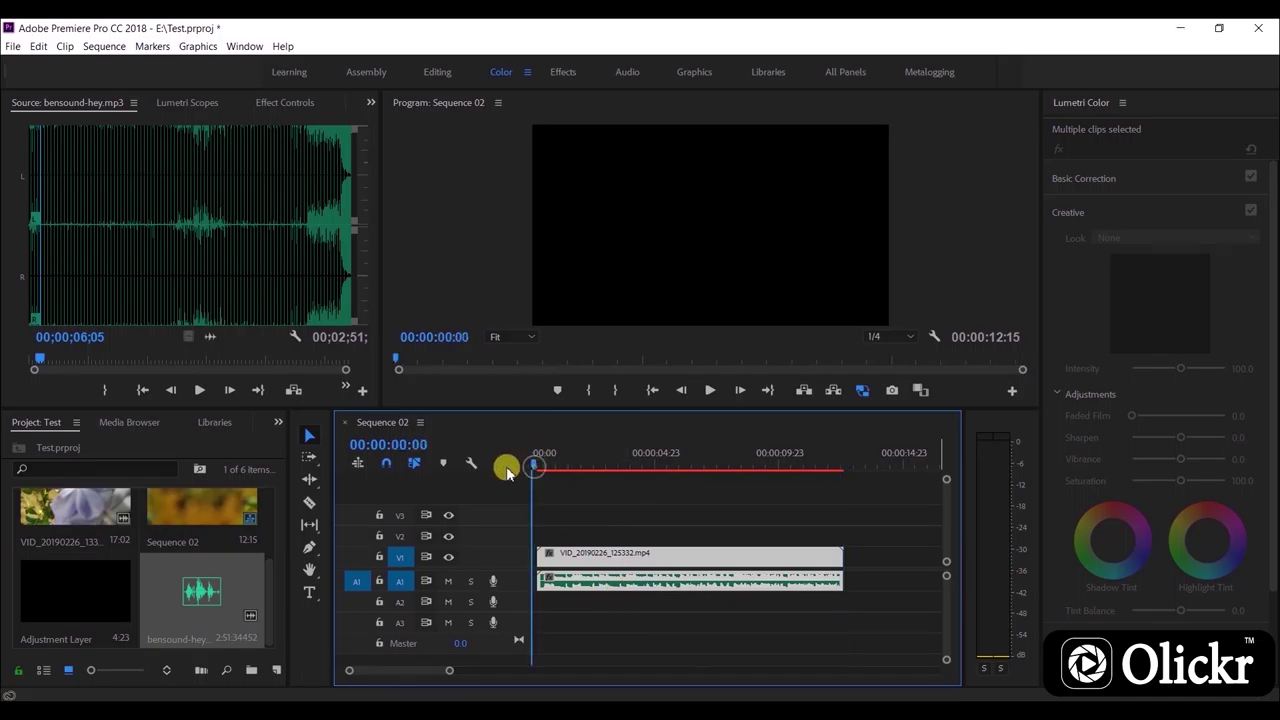
{"action": "left_click", "coordinate": [686, 635]}
{"action": "left_click", "coordinate": [678, 556]}
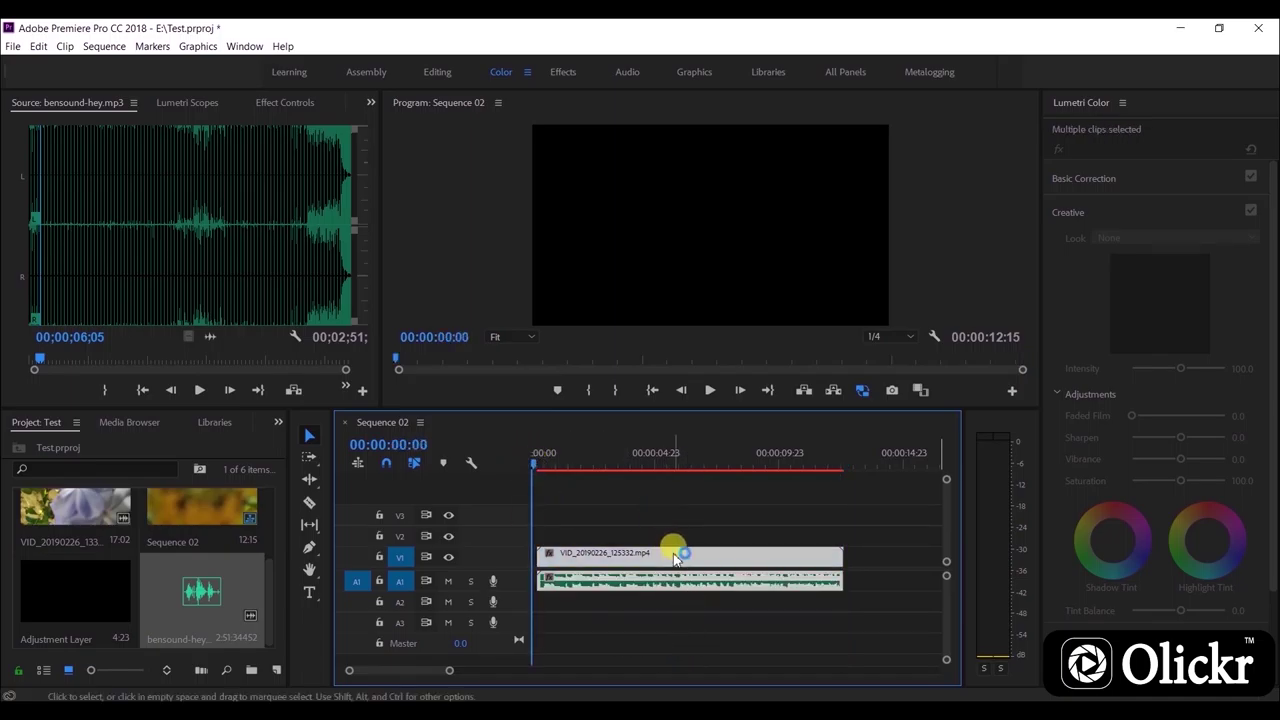
{"action": "left_click_drag", "start_coordinate": [676, 558], "coordinate": [650, 555]}
{"action": "left_click", "coordinate": [666, 629]}
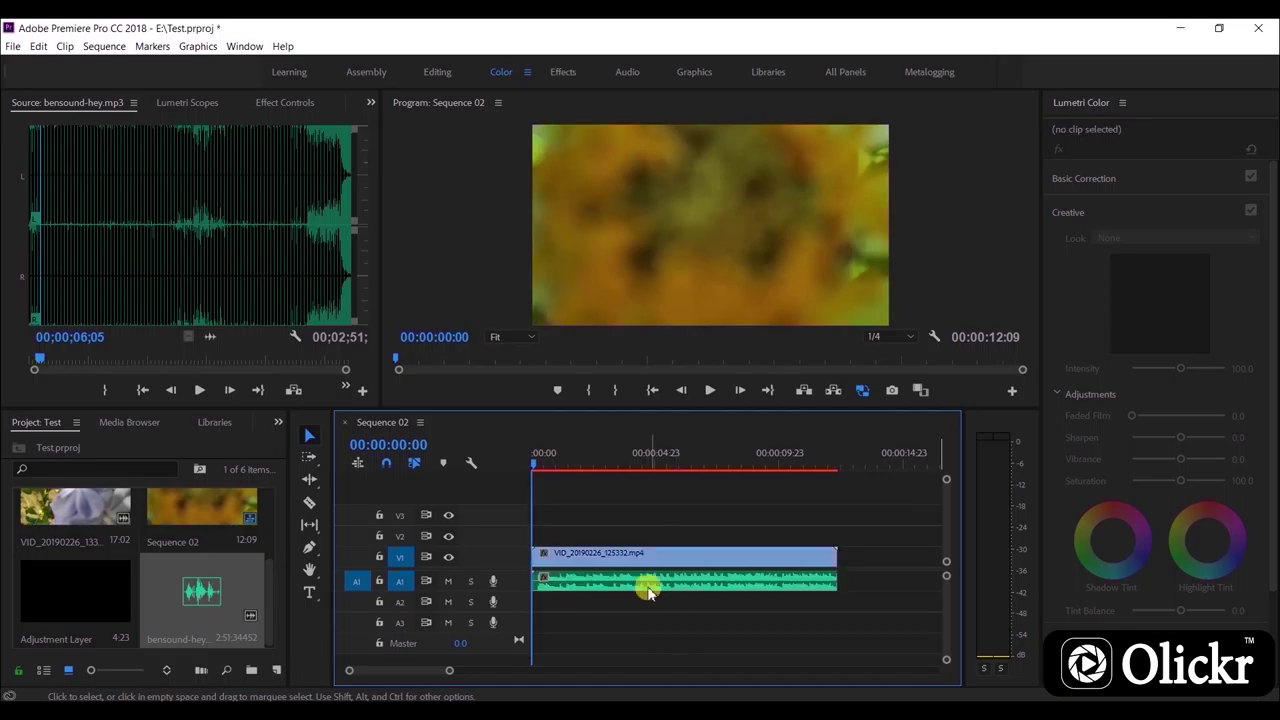
Show the music clip's Effect Controls and set its Volume Level to -0.5 dB.
{"action": "left_click", "coordinate": [583, 589]}
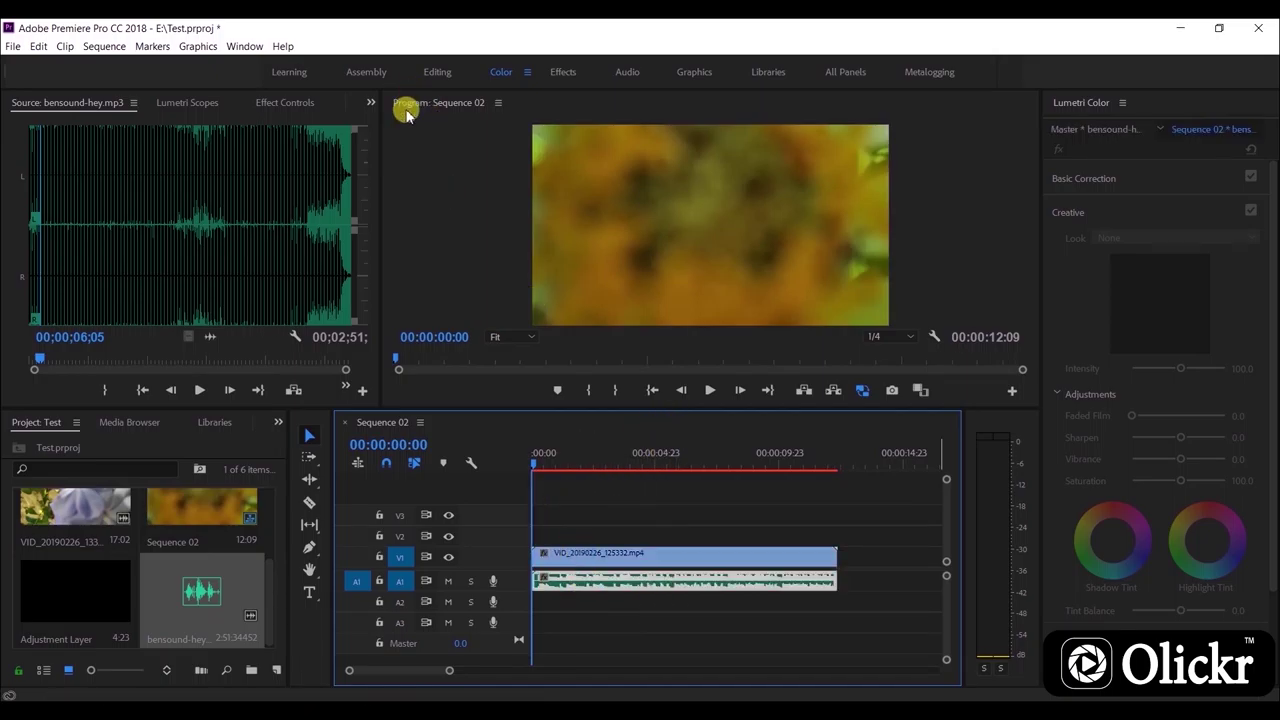
{"action": "left_click", "coordinate": [370, 103]}
{"action": "left_click", "coordinate": [404, 155]}
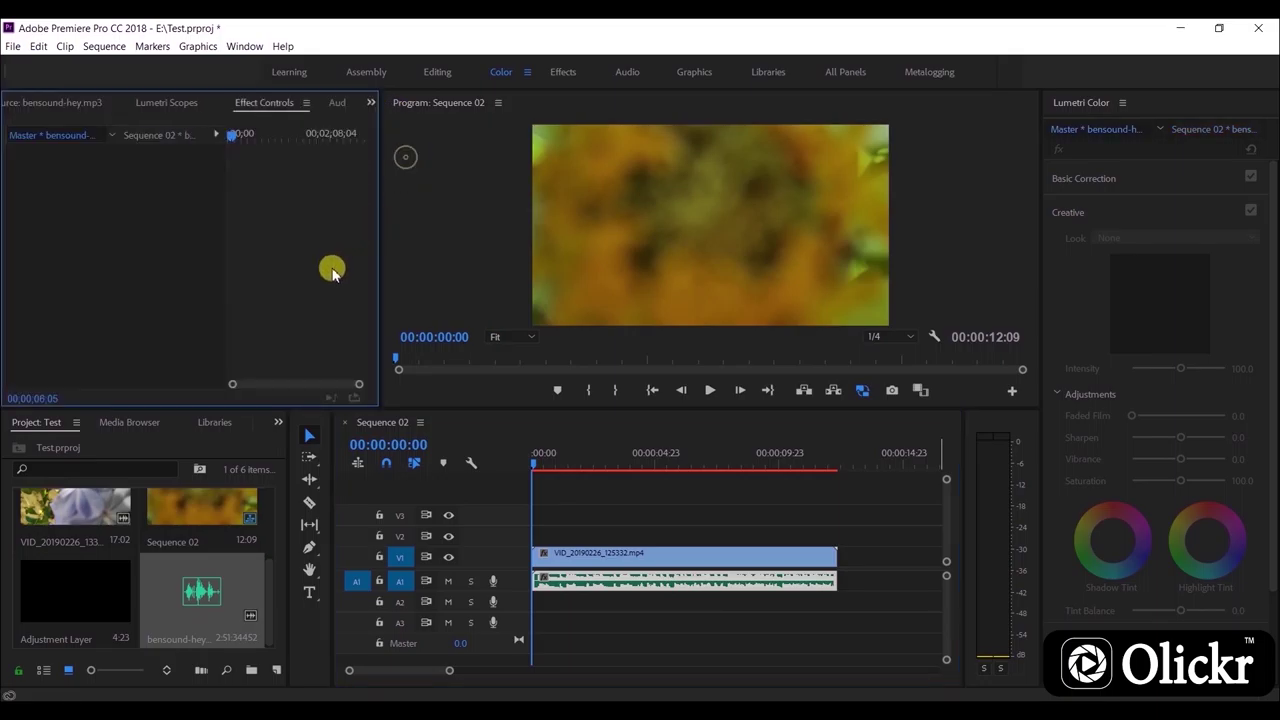
{"action": "left_click", "coordinate": [613, 588]}
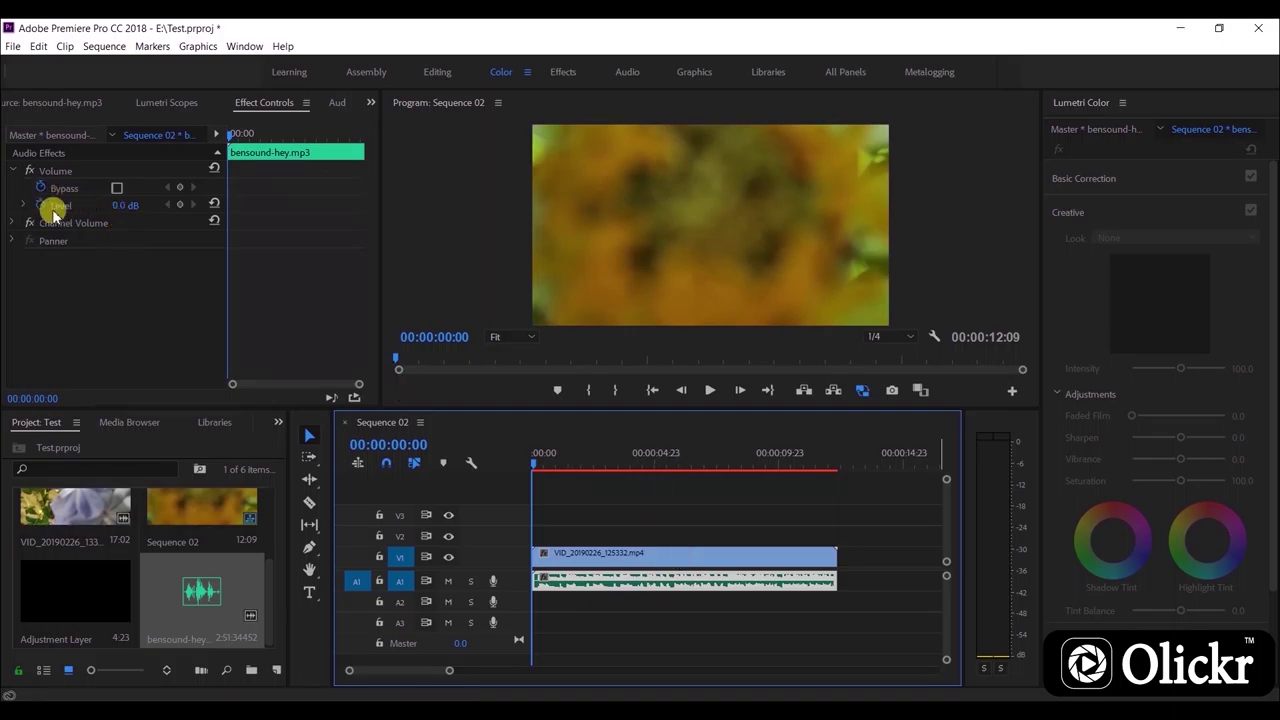
{"action": "left_click", "coordinate": [119, 207]}
{"action": "left_click", "coordinate": [115, 208]}
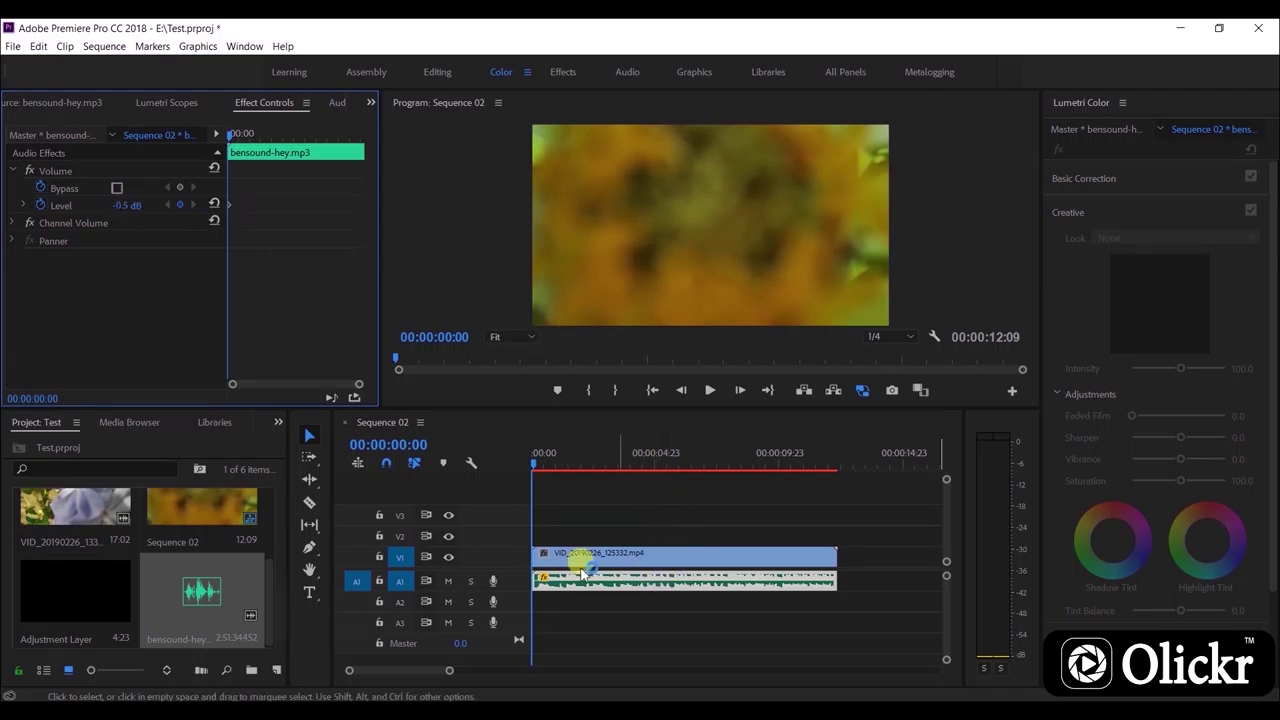
Save the project and add Volume Level keyframes at 00:00:02:07 and a later point.
{"action": "left_click_drag", "start_coordinate": [534, 463], "coordinate": [592, 474]}
{"action": "left_click", "coordinate": [40, 252]}
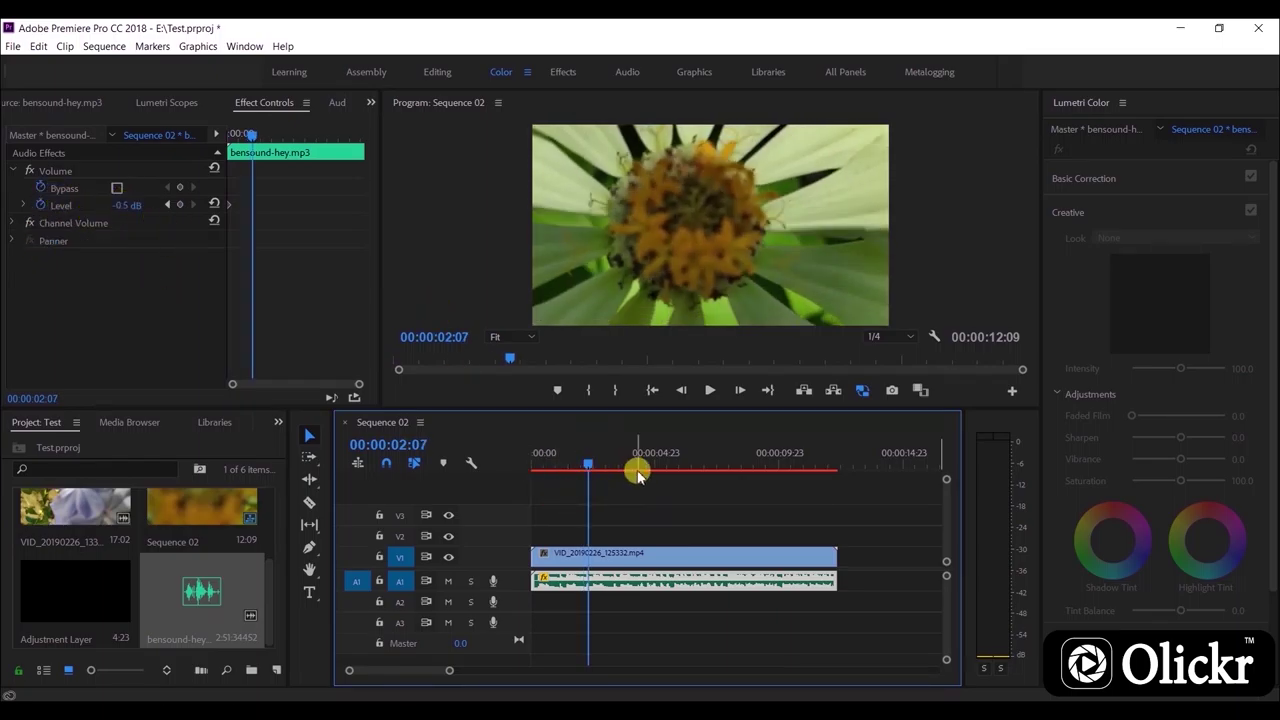
{"action": "key", "text": "ctrl+s"}
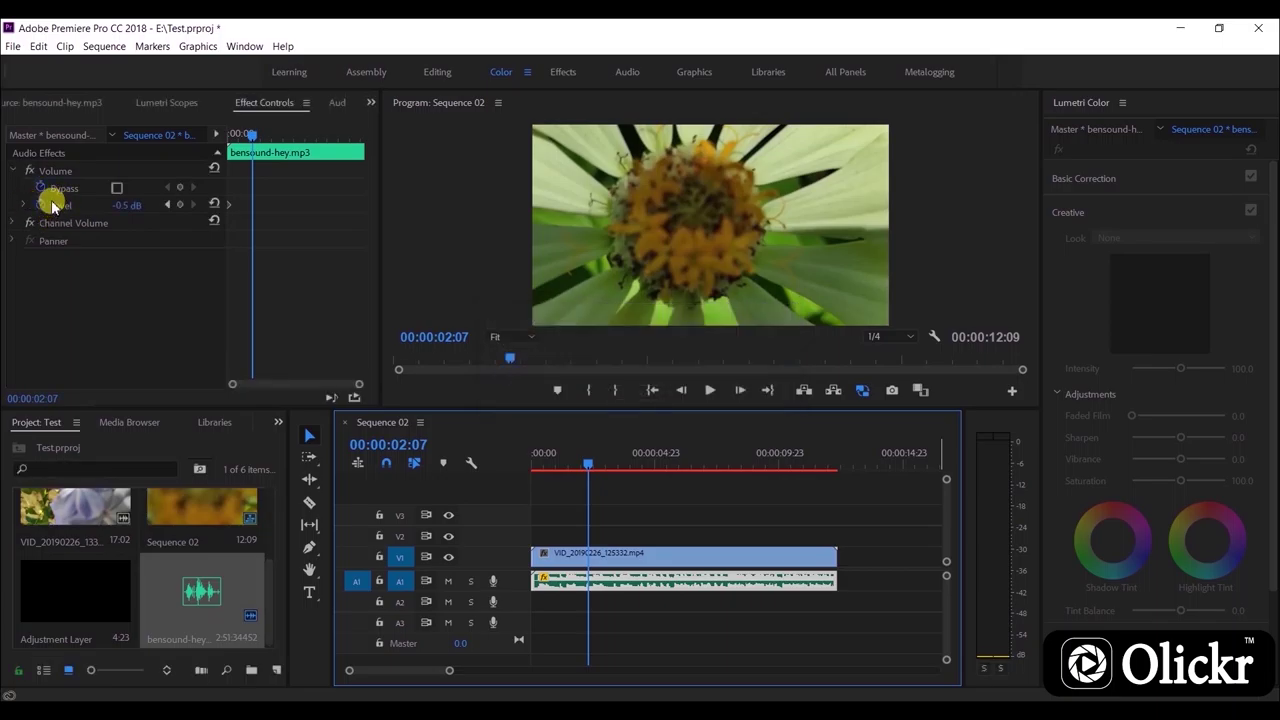
{"action": "left_click", "coordinate": [179, 205]}
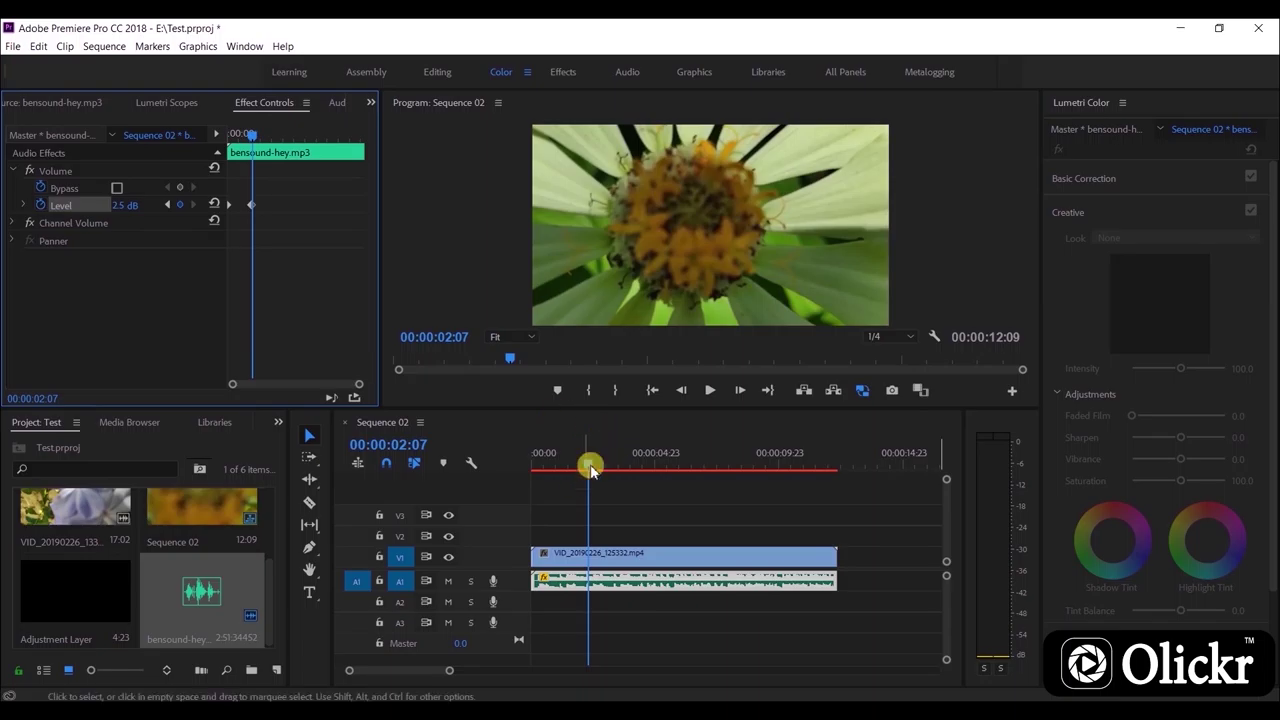
{"action": "left_click_drag", "start_coordinate": [589, 462], "coordinate": [663, 466]}
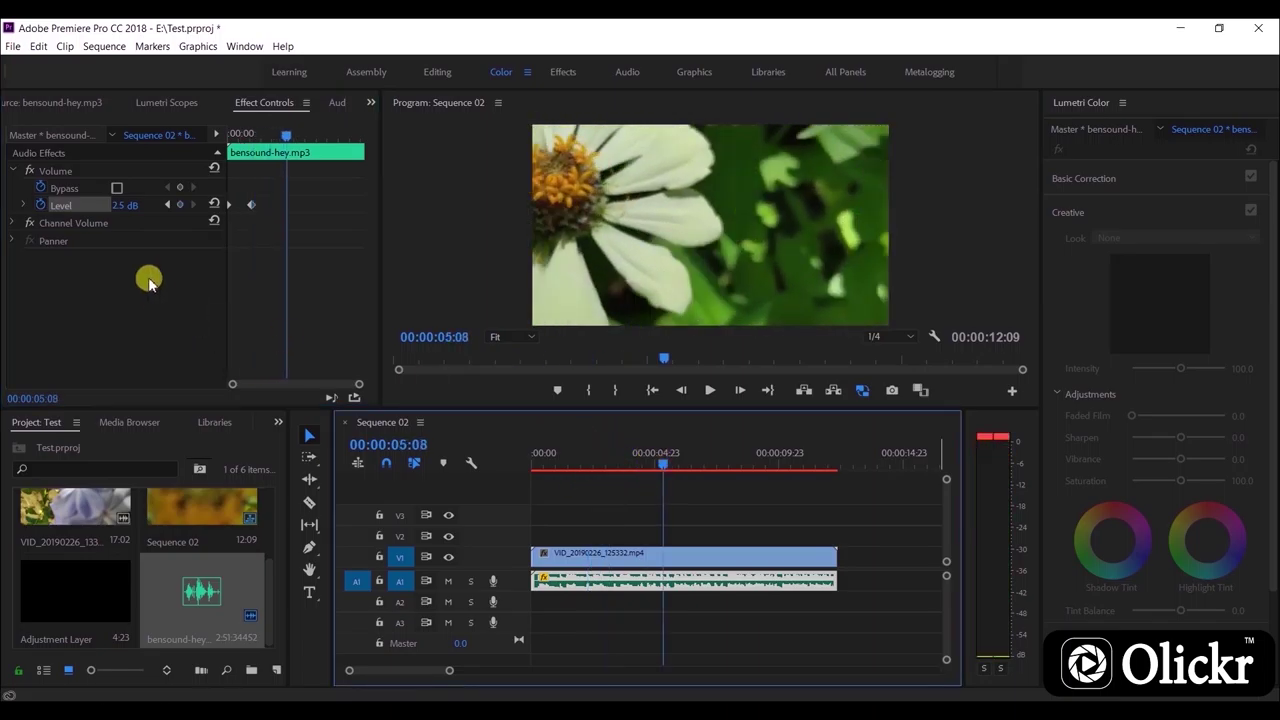
{"action": "left_click", "coordinate": [180, 206]}
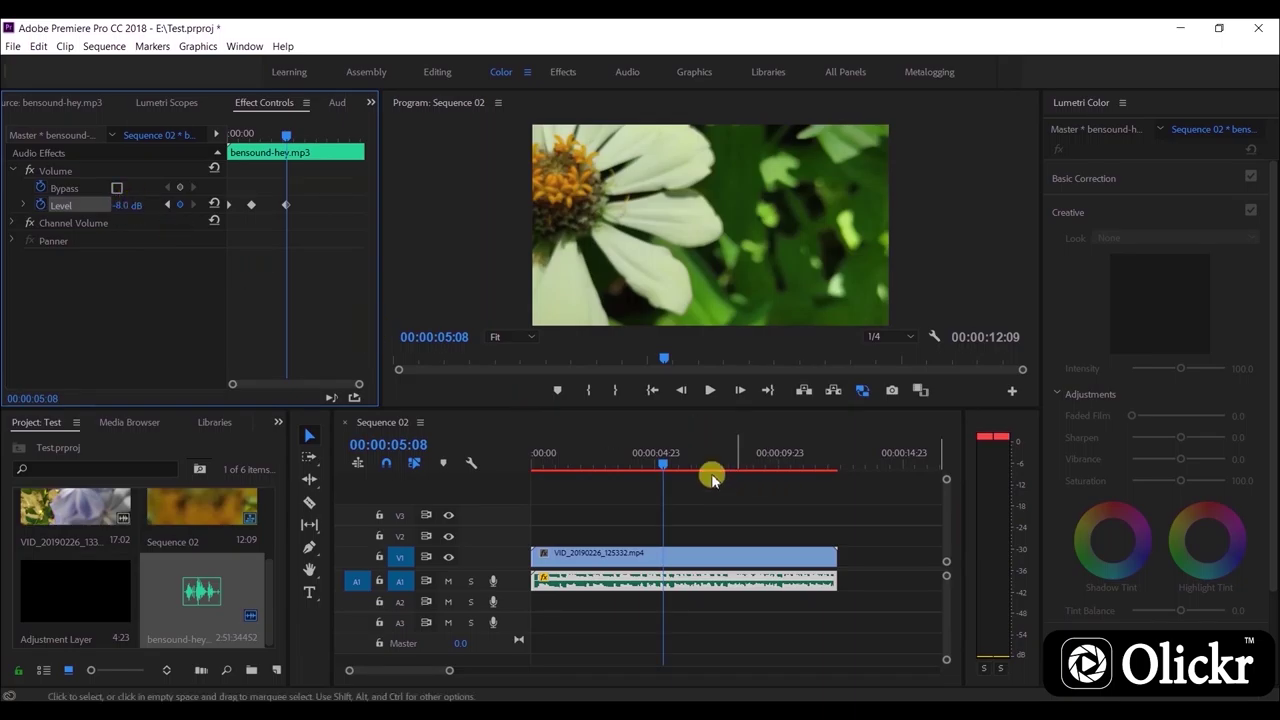
Add Level keyframes at 00:00:08:14, 00:00:10:15 and 00:00:12:05, lowering the last toward -13 dB.
{"action": "left_click", "coordinate": [664, 463]}
{"action": "left_click_drag", "start_coordinate": [684, 466], "coordinate": [741, 466]}
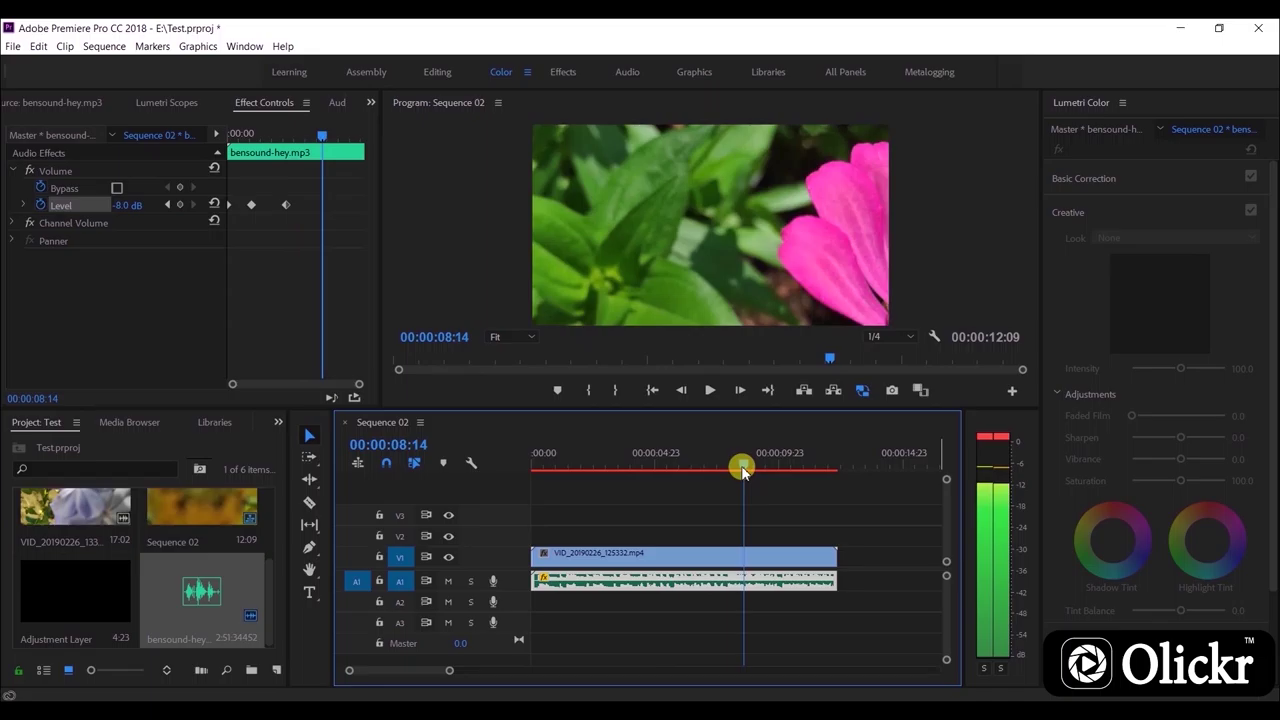
{"action": "left_click", "coordinate": [128, 212]}
{"action": "left_click", "coordinate": [180, 205]}
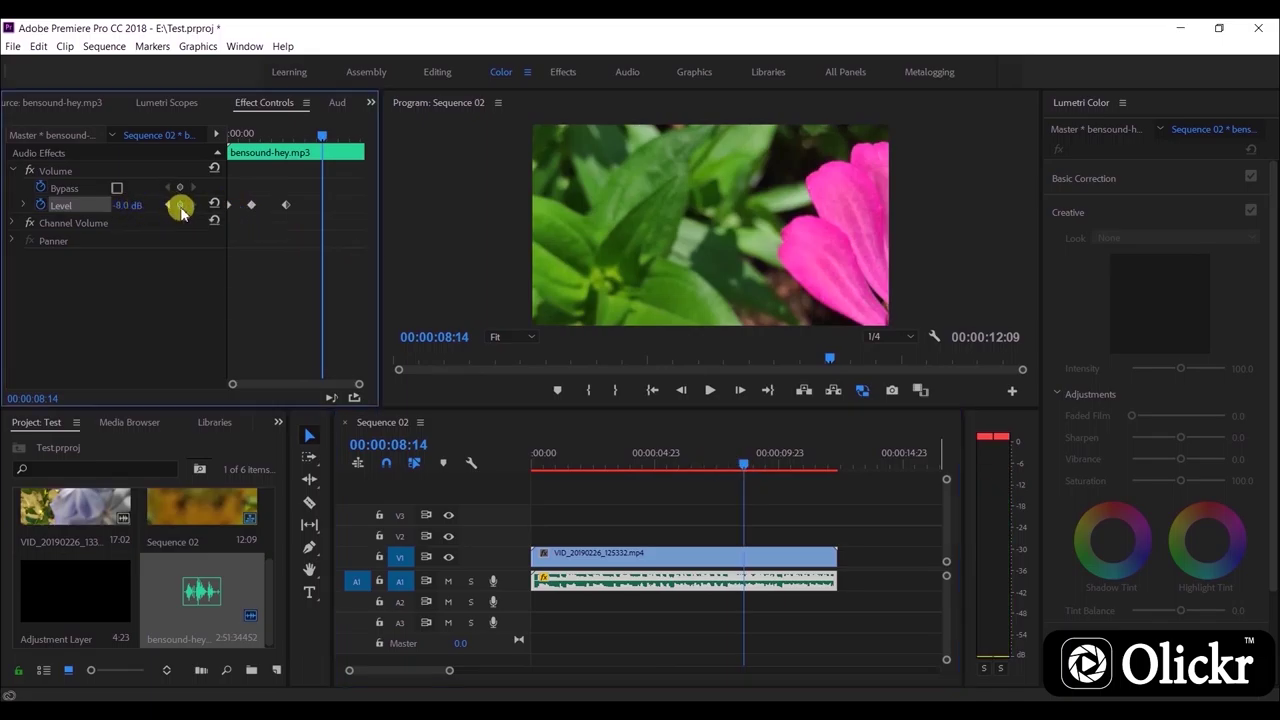
{"action": "left_click_drag", "start_coordinate": [741, 465], "coordinate": [795, 470]}
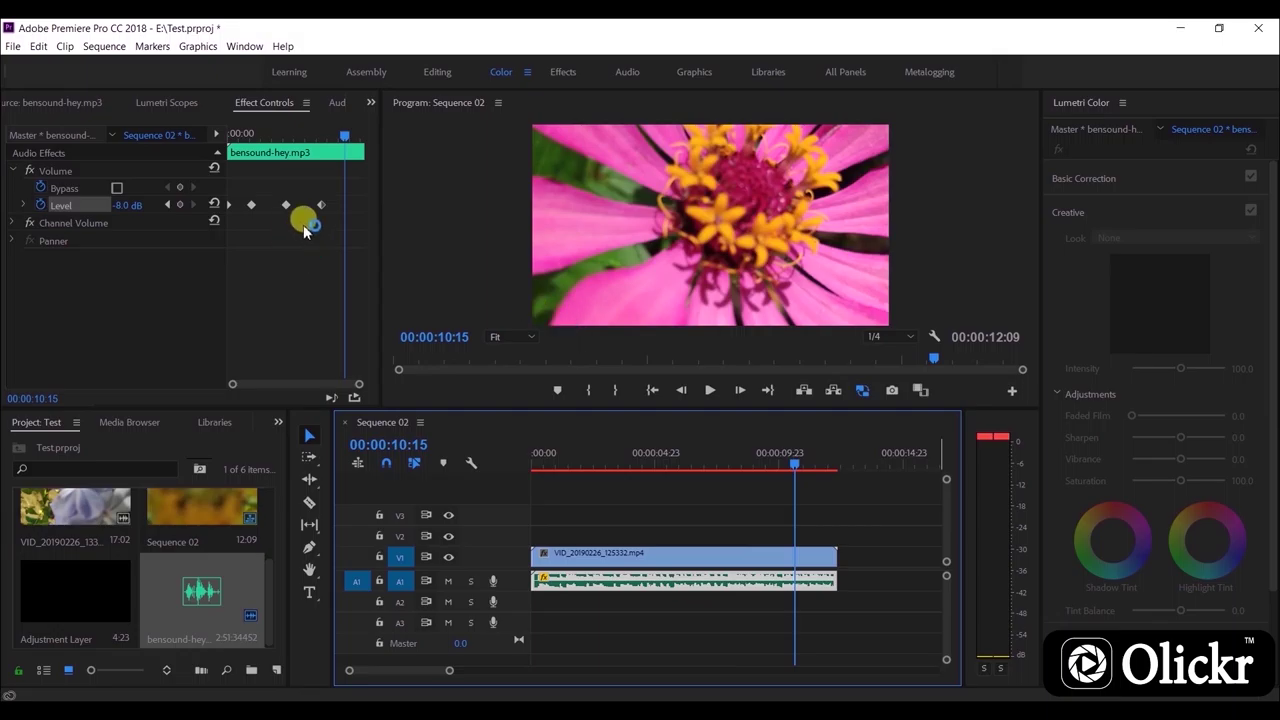
{"action": "left_click", "coordinate": [181, 205]}
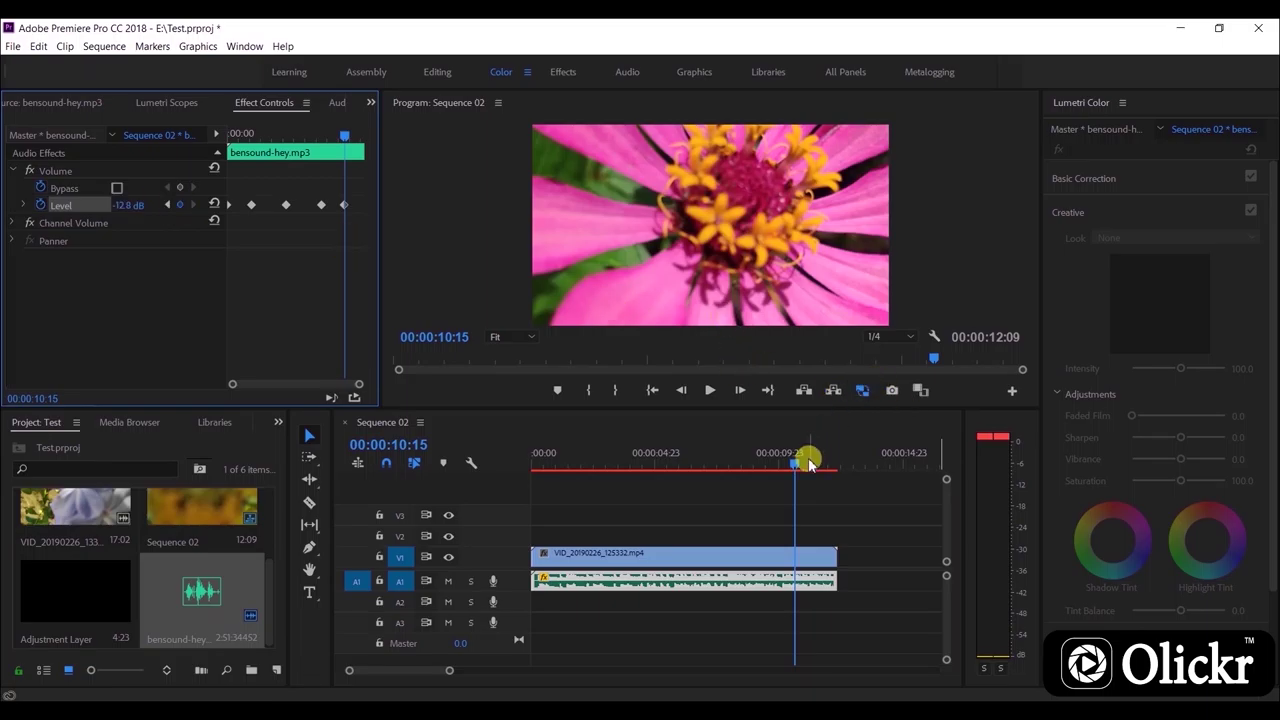
{"action": "left_click_drag", "start_coordinate": [795, 466], "coordinate": [834, 474]}
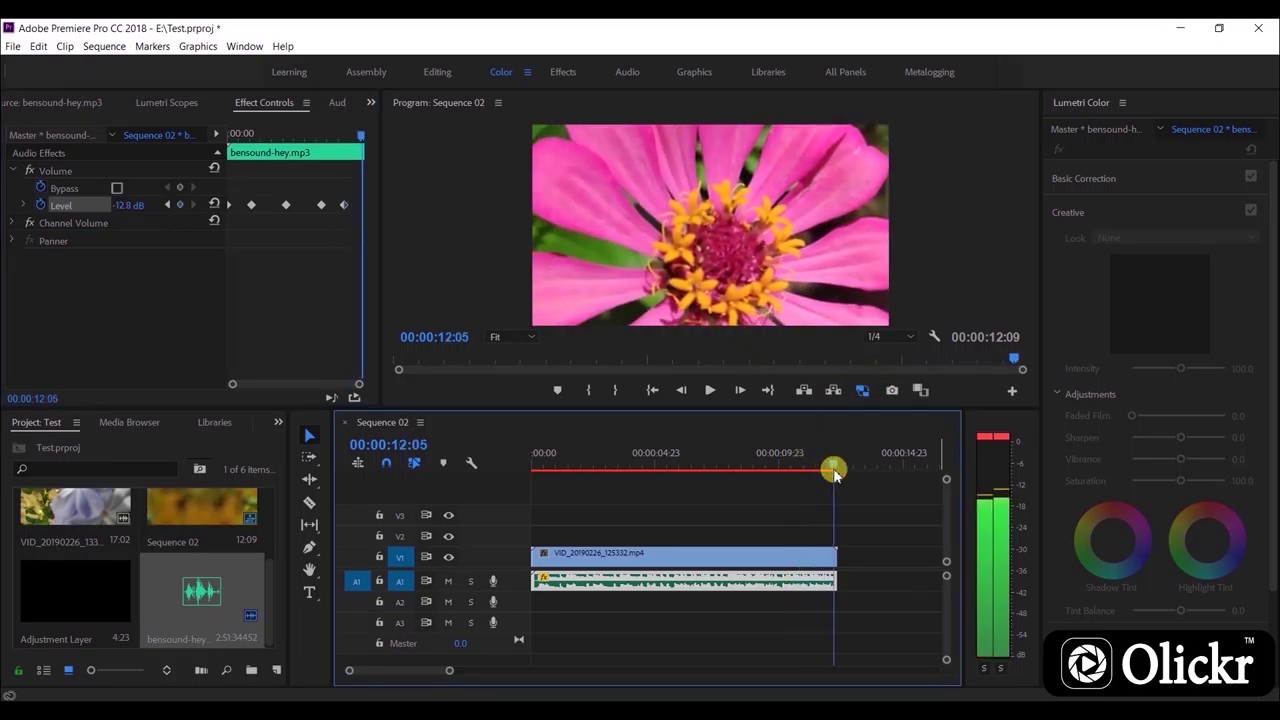
{"action": "left_click", "coordinate": [177, 206]}
{"action": "left_click_drag", "start_coordinate": [137, 206], "coordinate": [137, 205]}
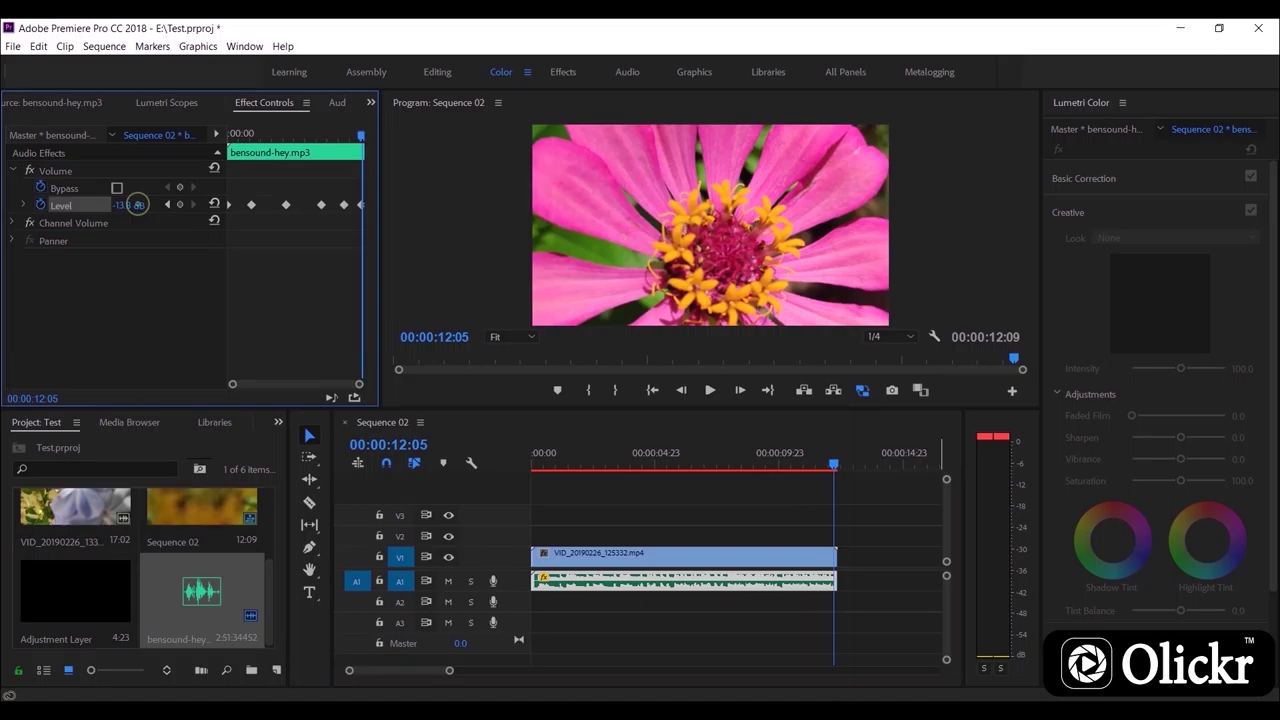